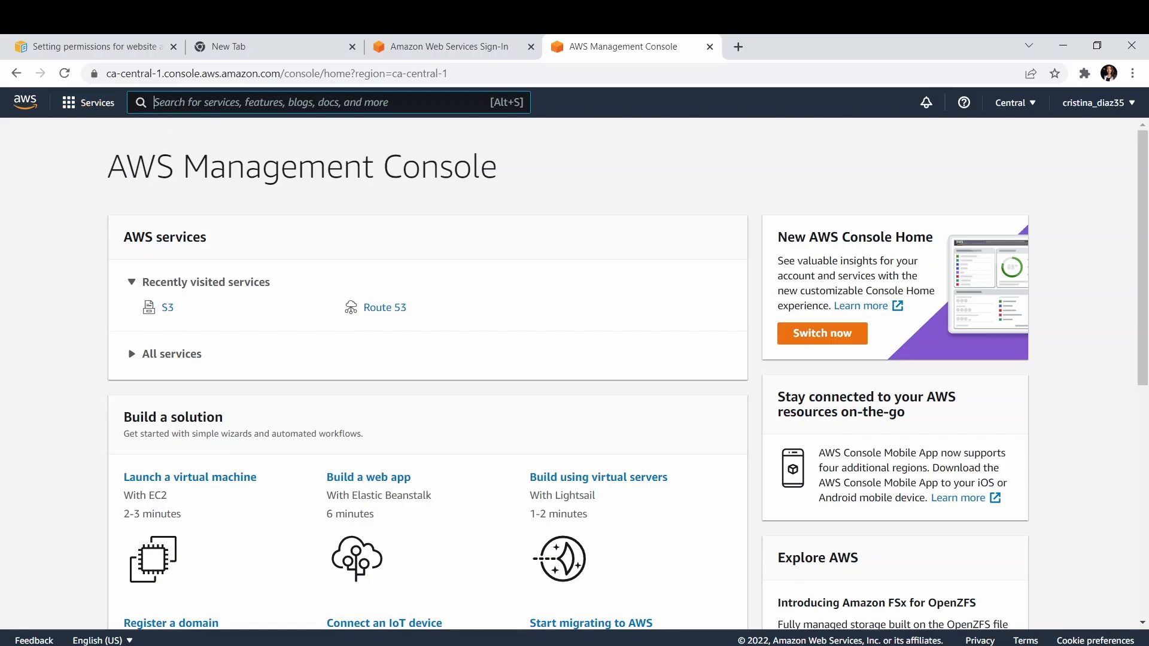
Find the Route 53 service and open its list of registered domains.
type("route 53")
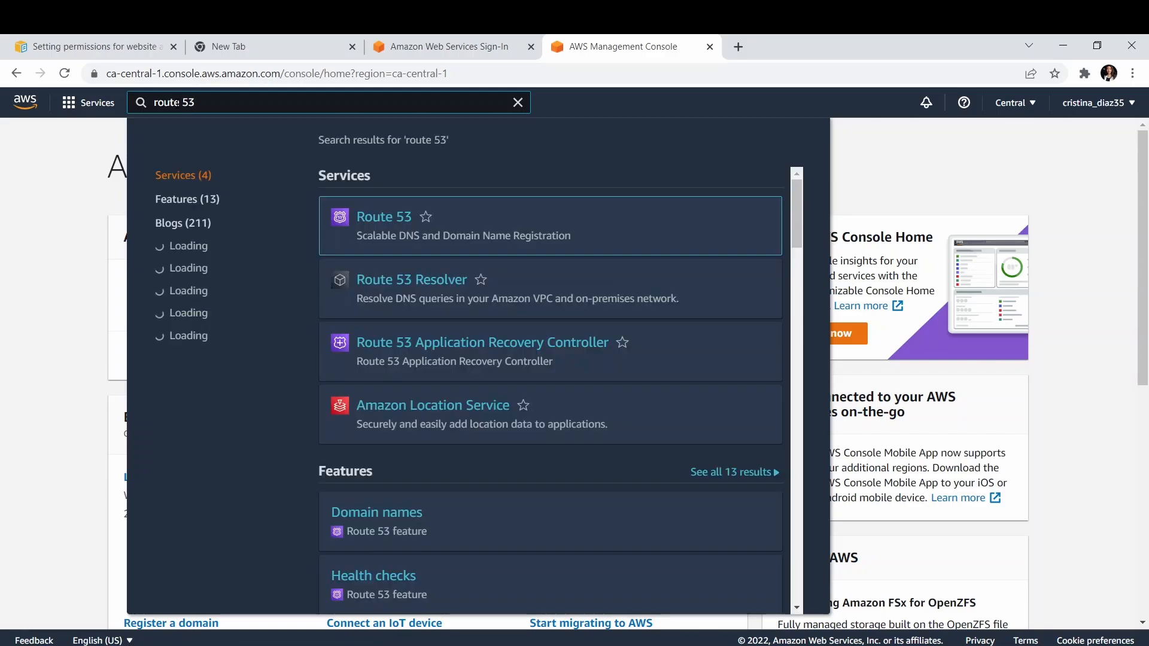
left_click(384, 222)
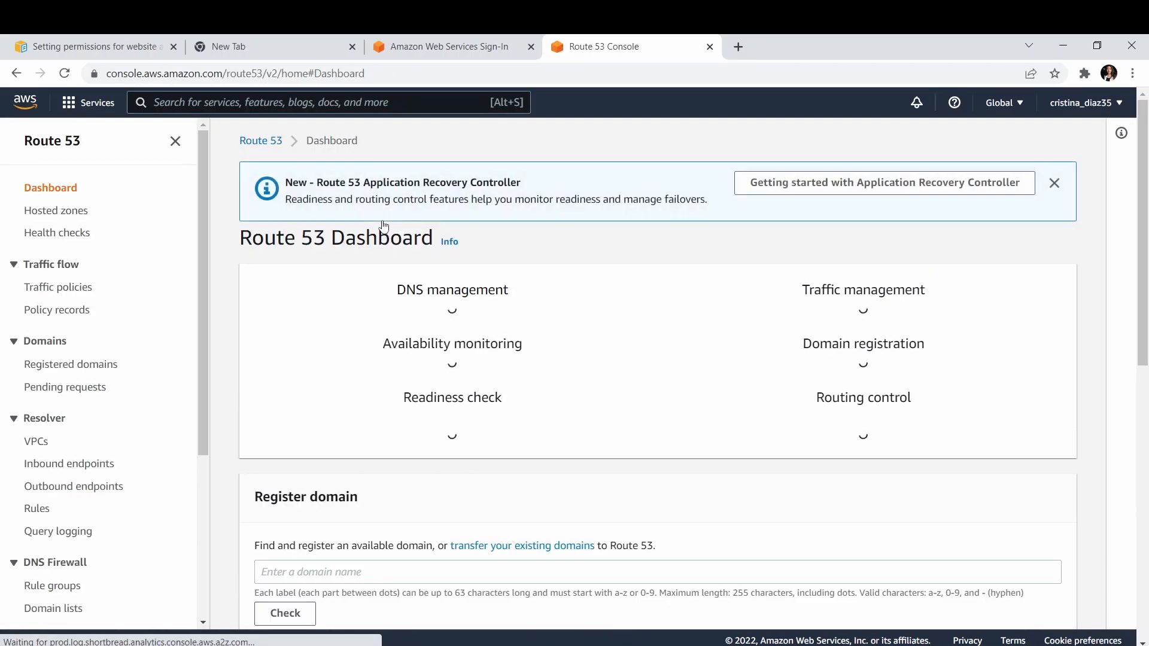
left_click(57, 364)
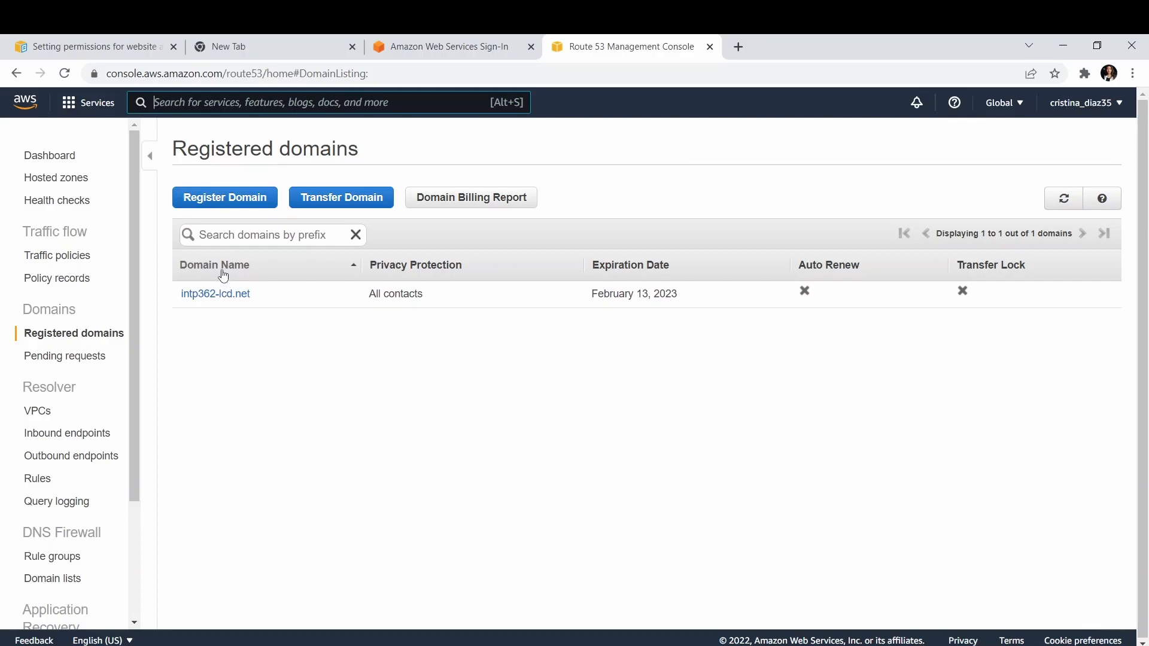
Start registering a new domain and check the availability of dualipa with the .net extension.
left_click(218, 200)
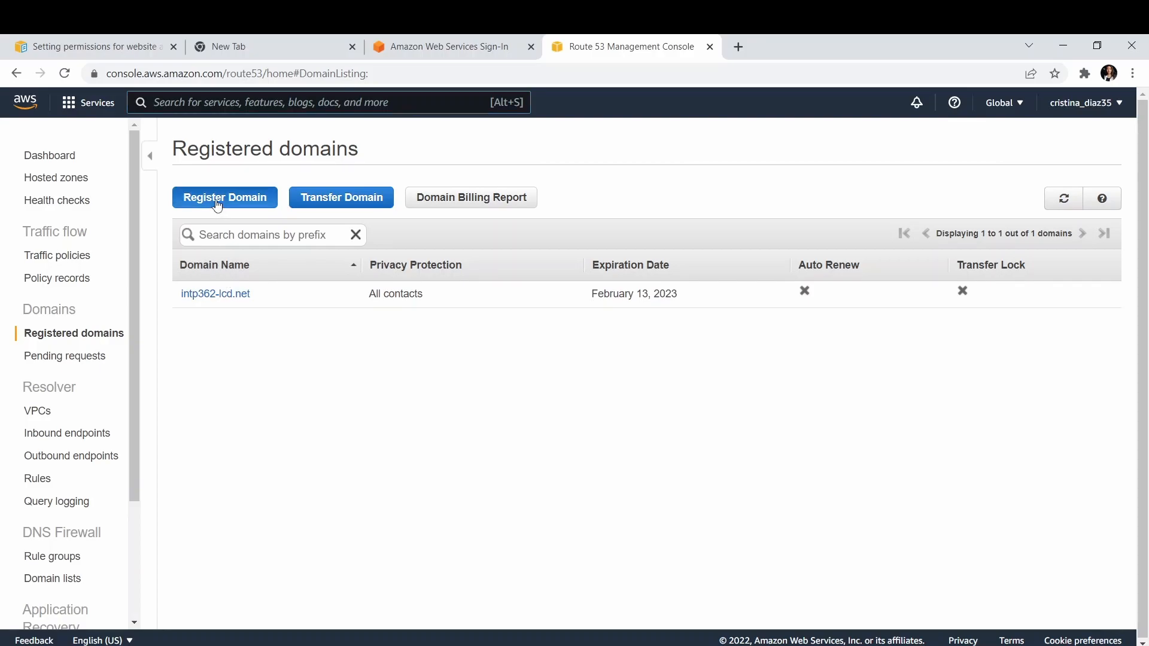
left_click(233, 192)
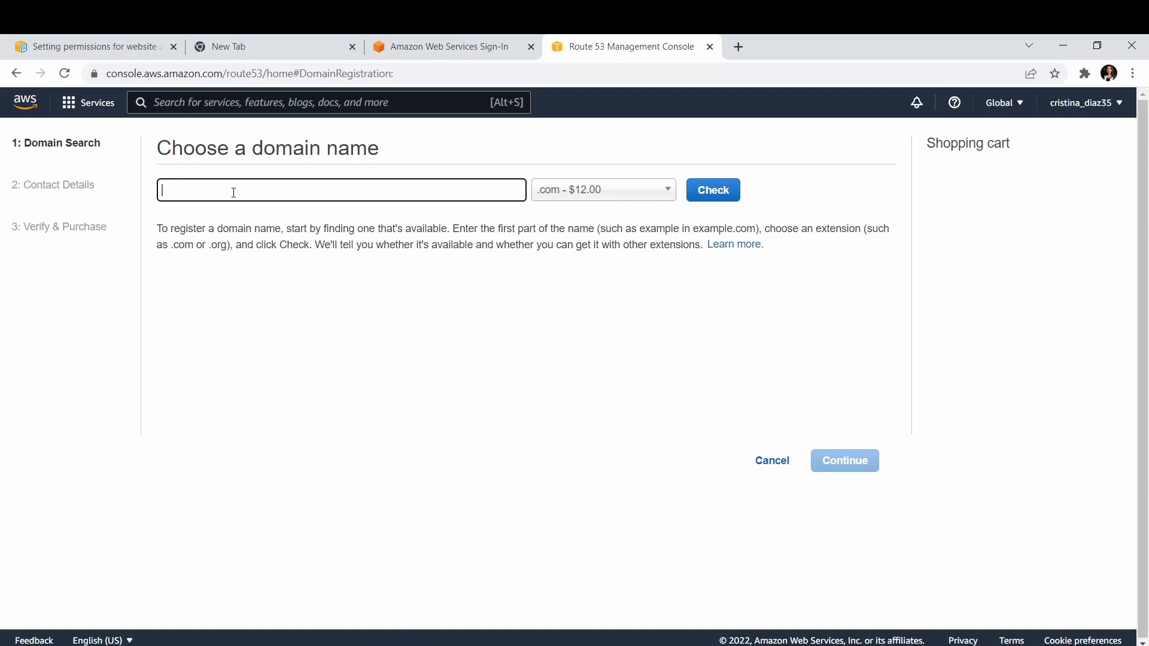
type("dualipa")
left_click(573, 192)
left_click(569, 275)
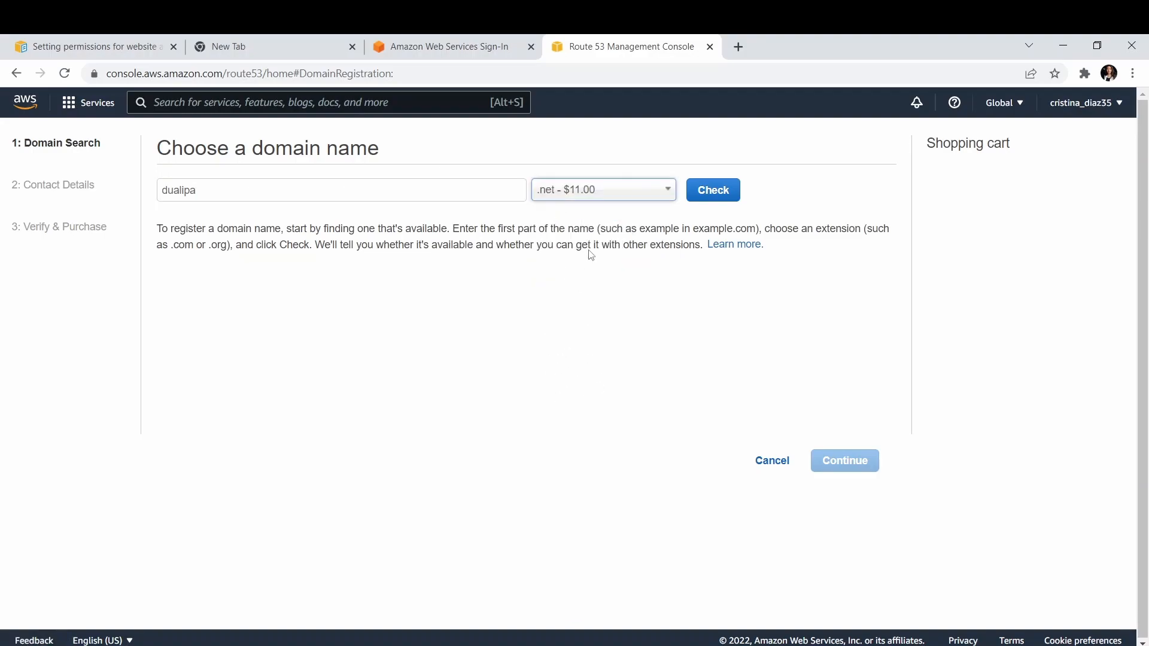
left_click(698, 201)
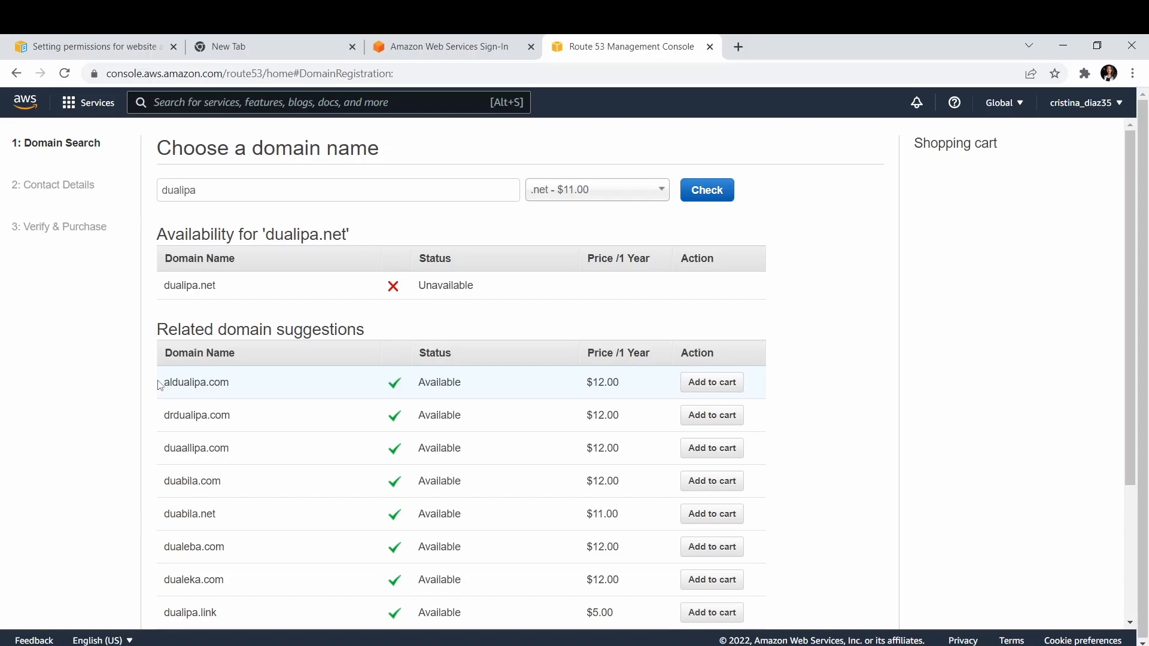
Add the suggested domain aldualipa.com to the cart for 1 year and continue to the contact details.
scroll(160, 385, "down", 3)
scroll(159, 385, "up", 2)
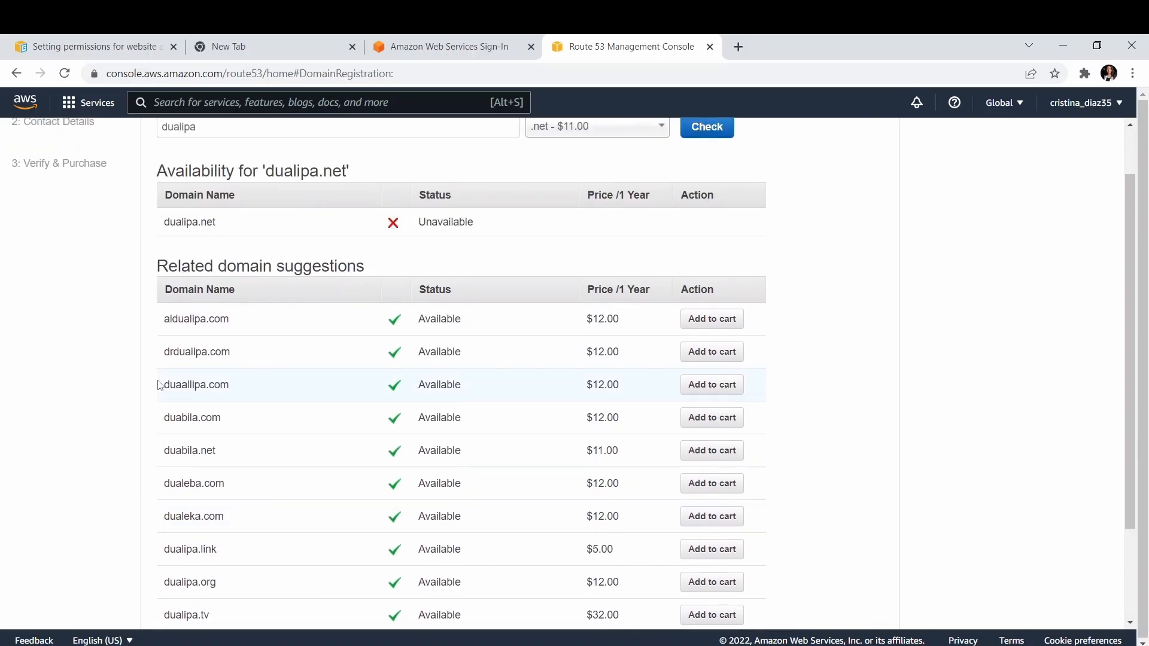
scroll(160, 385, "up", 1)
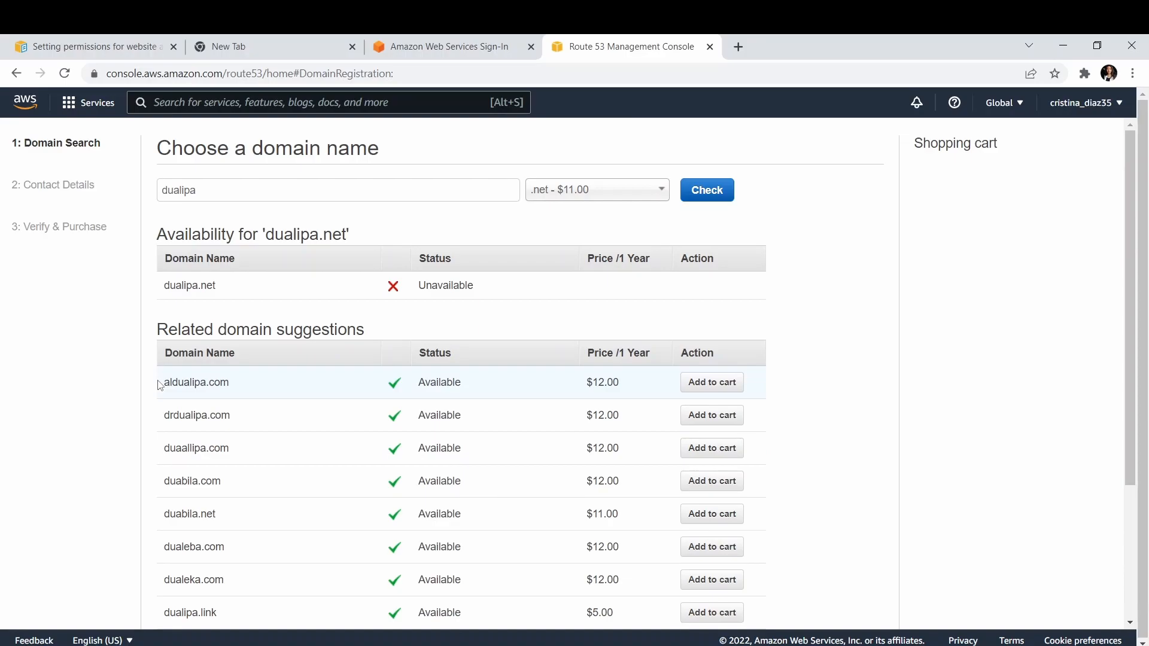
left_click(718, 383)
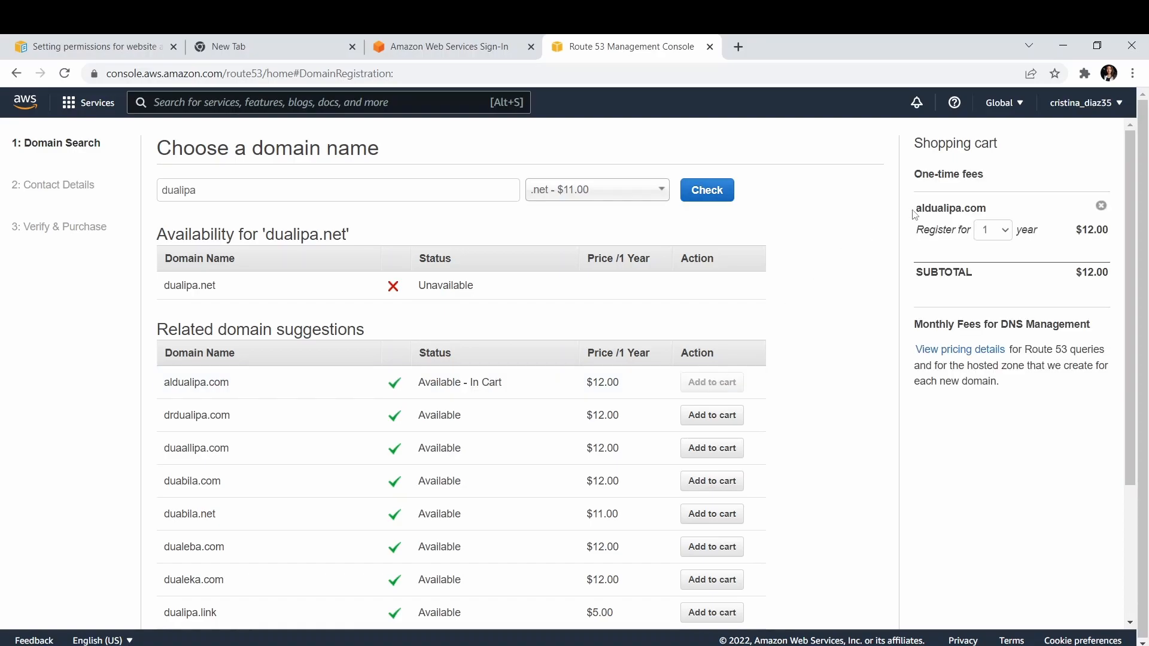
left_click(992, 230)
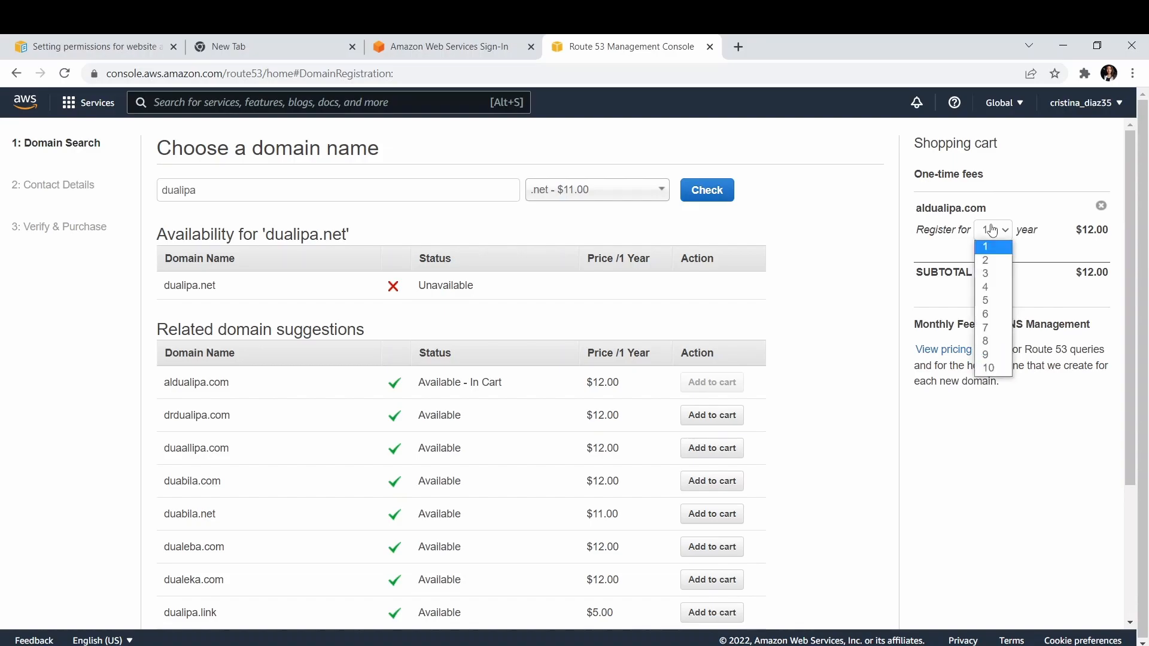
left_click(992, 229)
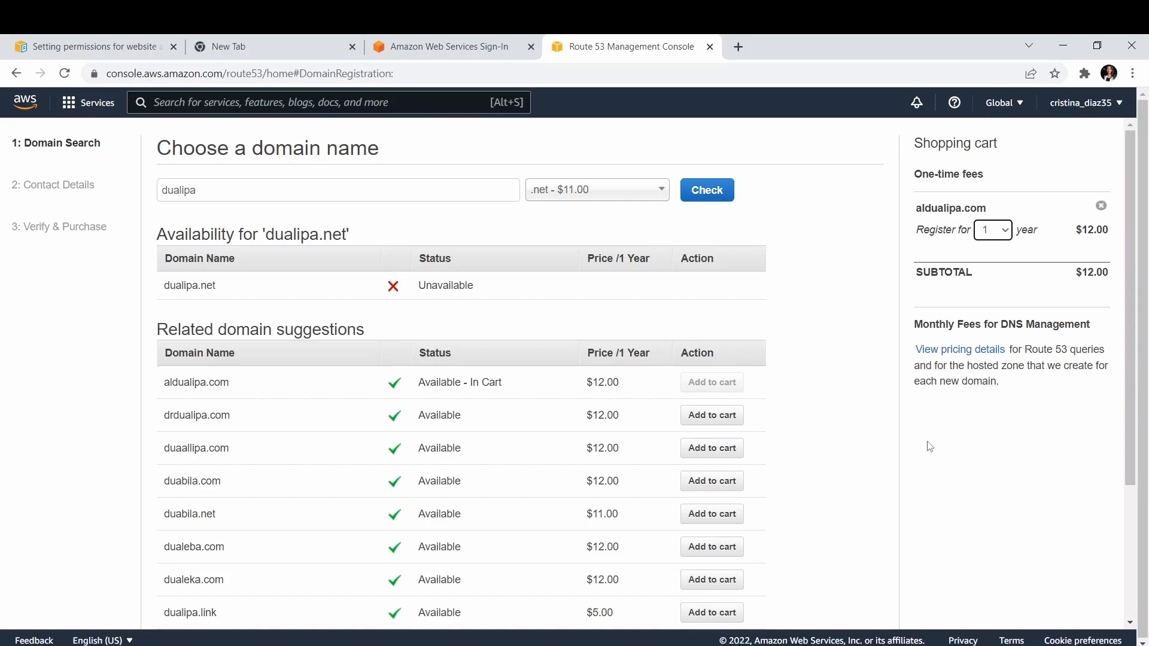
scroll(929, 446, "down", 3)
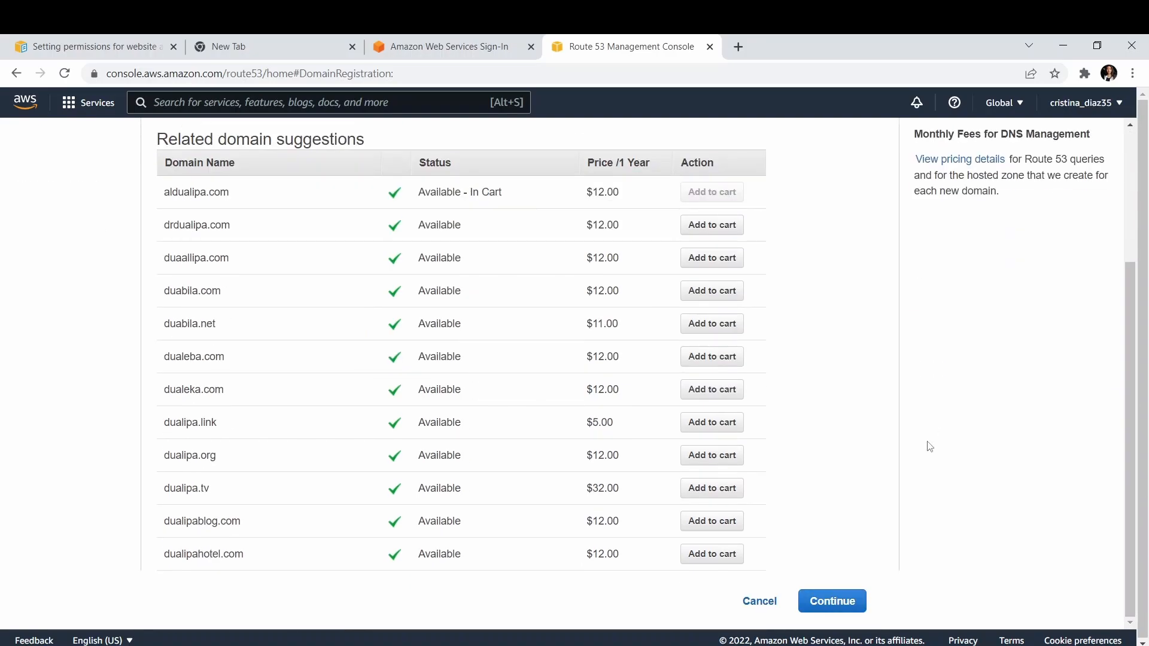
left_click(843, 602)
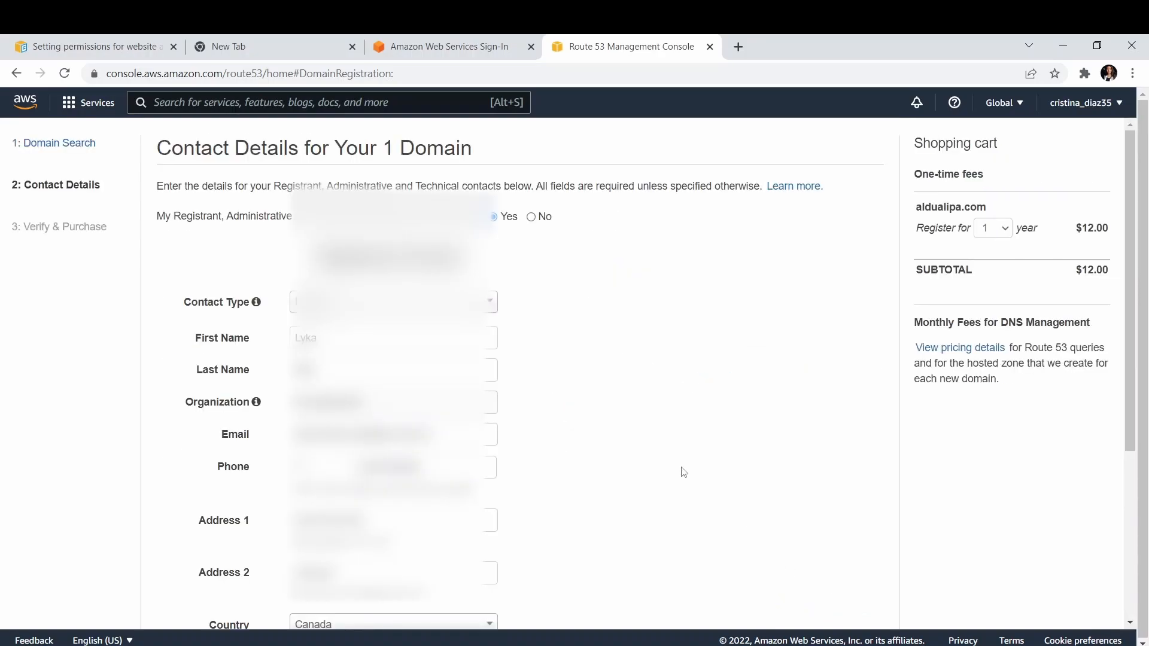
Review the domain's prefilled contact details and privacy protection, and proceed to verification and purchase.
scroll(684, 472, "down", 1)
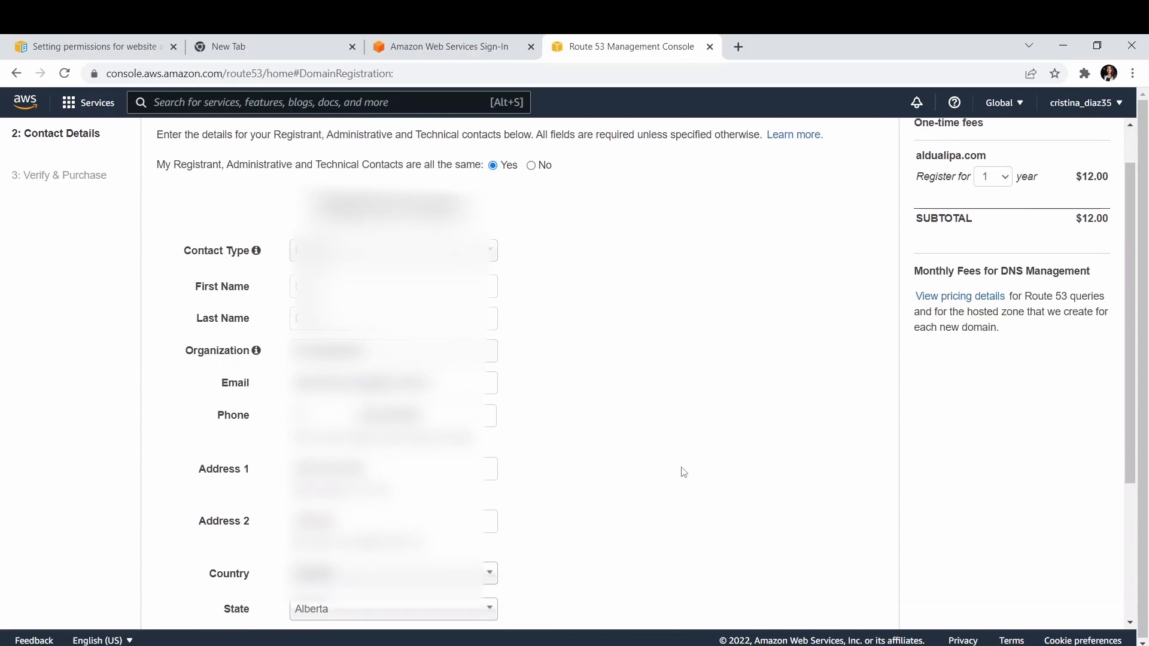
scroll(684, 472, "down", 3)
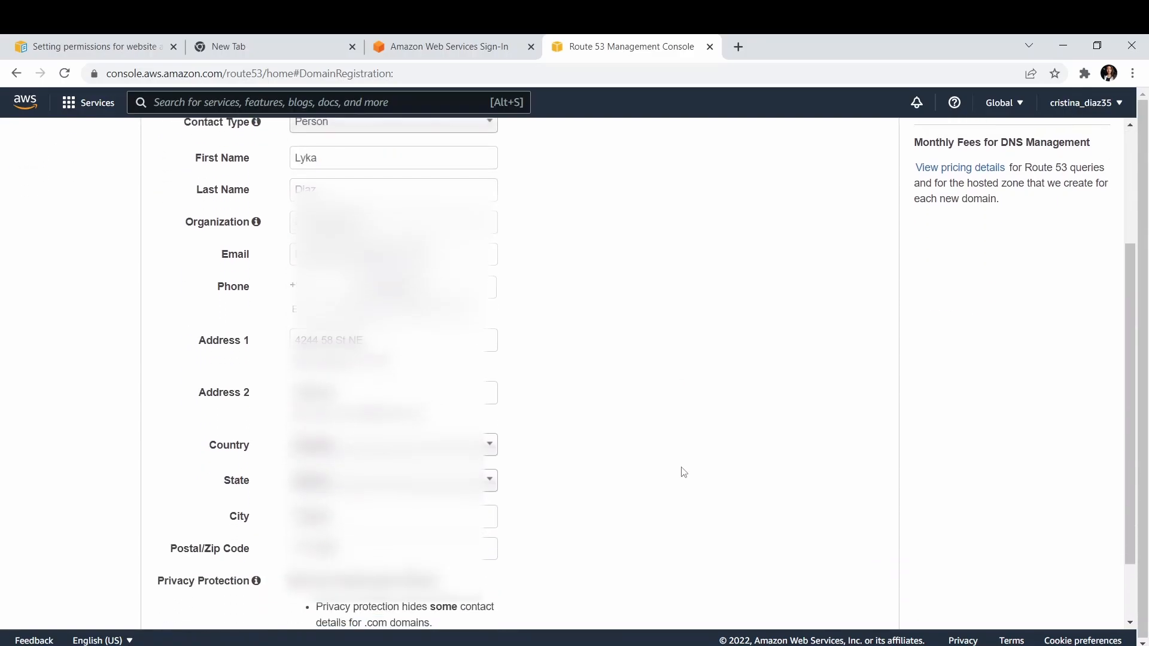
scroll(683, 472, "down", 1)
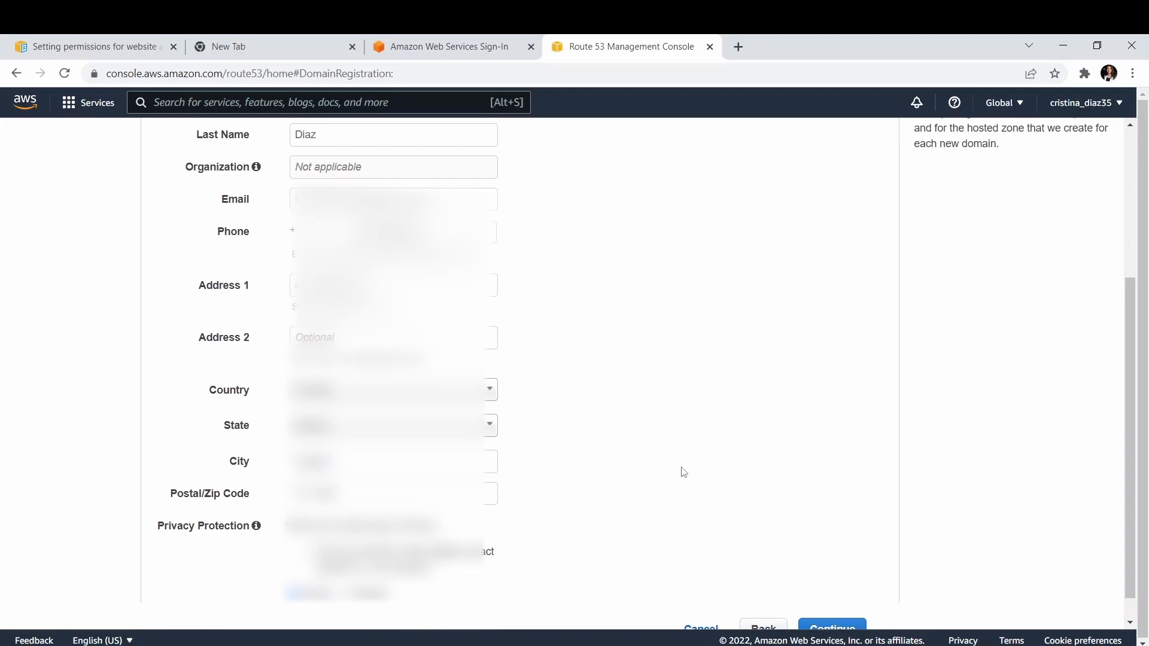
scroll(684, 472, "down", 1)
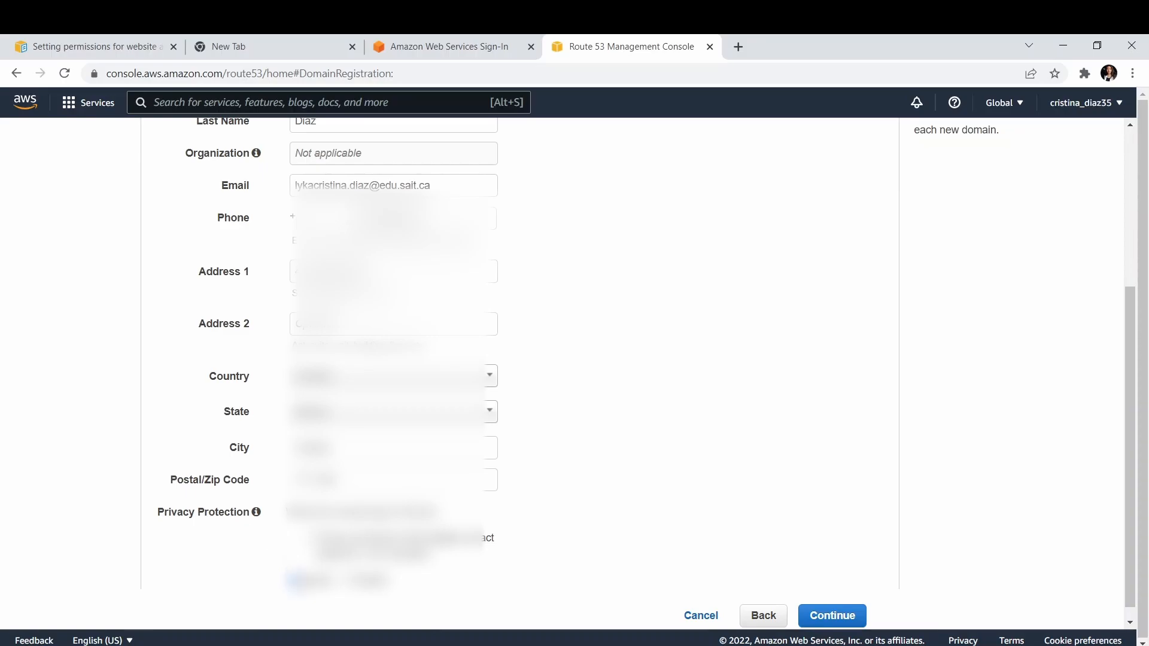
scroll(716, 500, "down", 1)
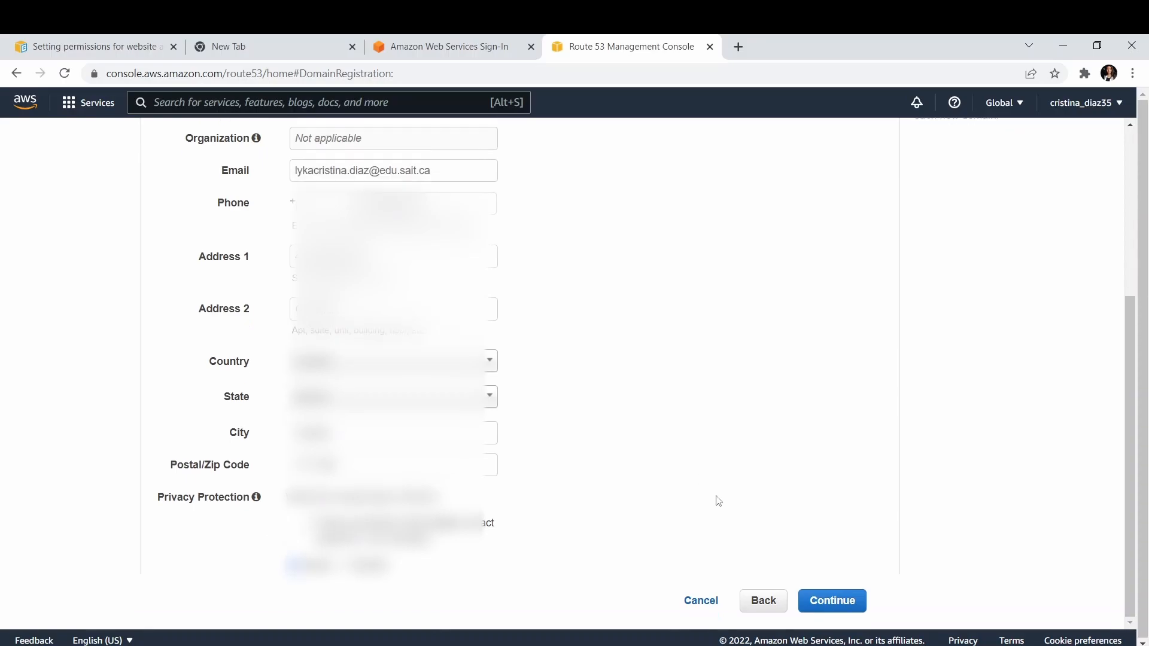
left_click(817, 605)
scroll(542, 419, "up", 4)
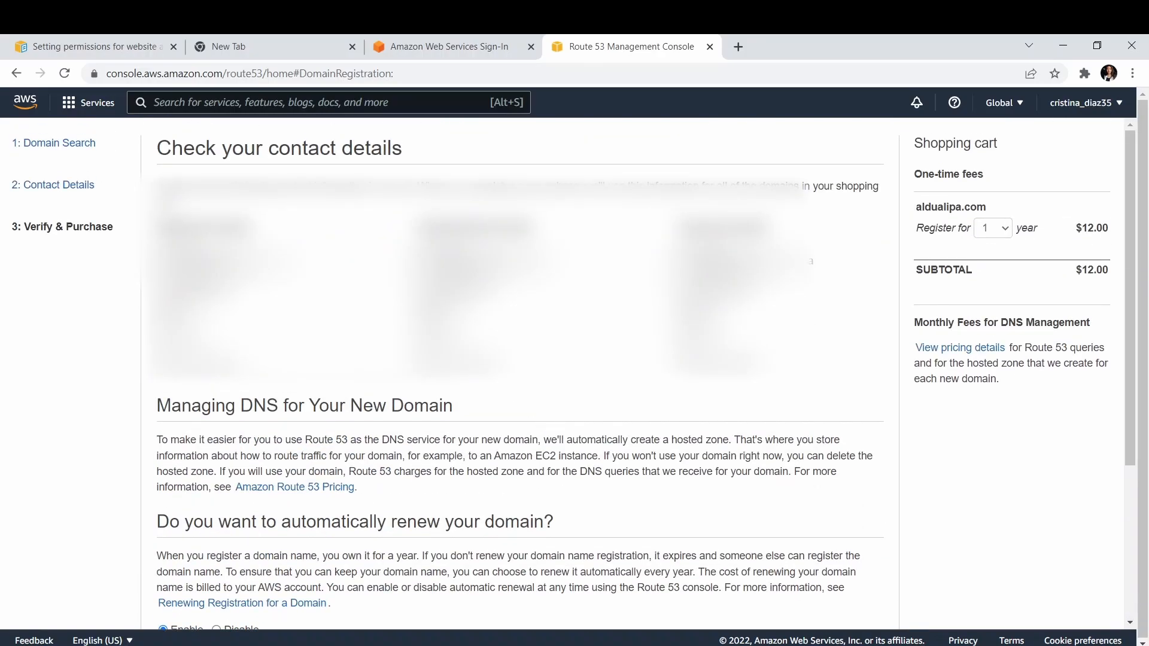
Disable automatic renewal for the domain and agree to the AWS Domain Name Registration Agreement.
scroll(574, 379, "down", 1)
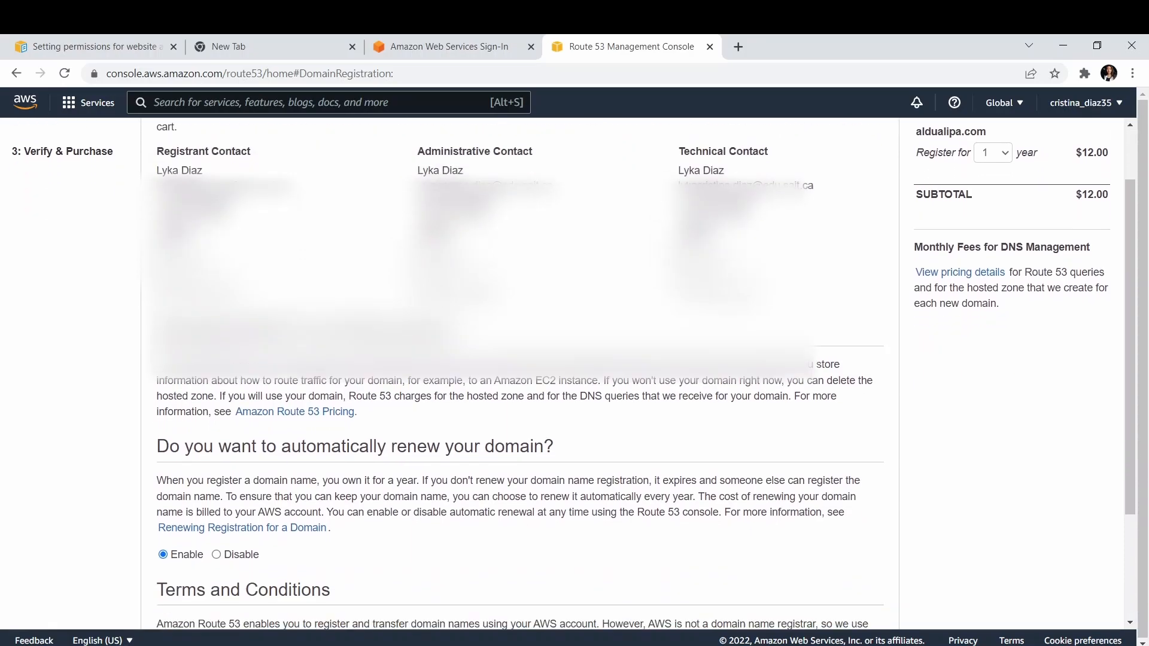
scroll(349, 308, "down", 1)
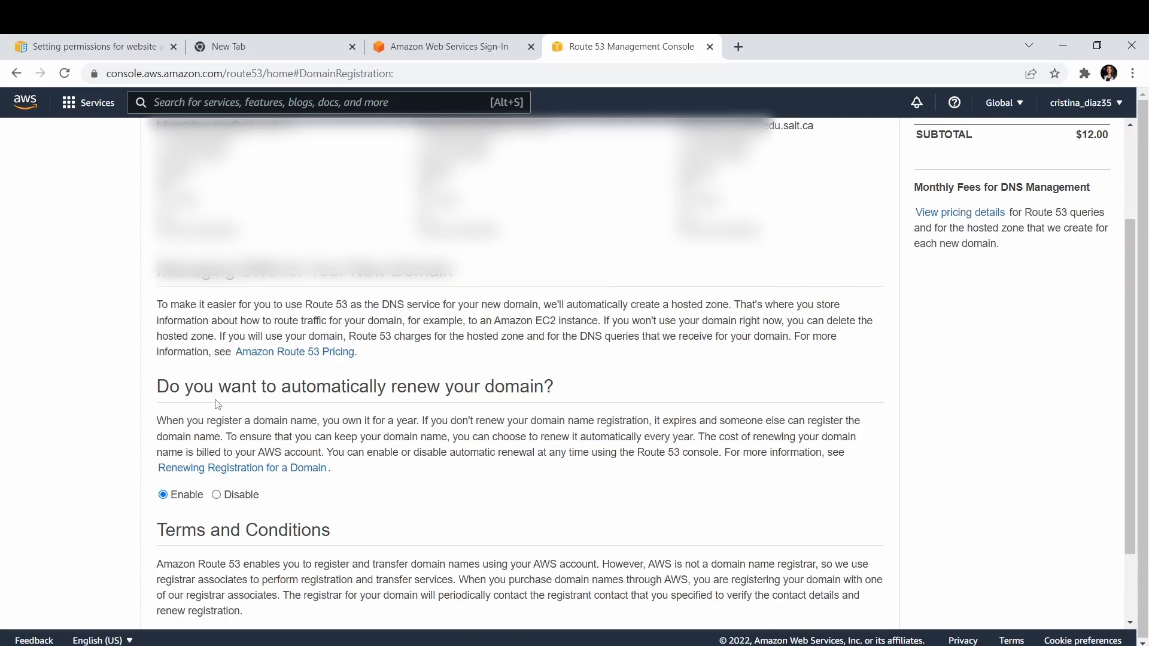
left_click(215, 496)
scroll(215, 500, "down", 2)
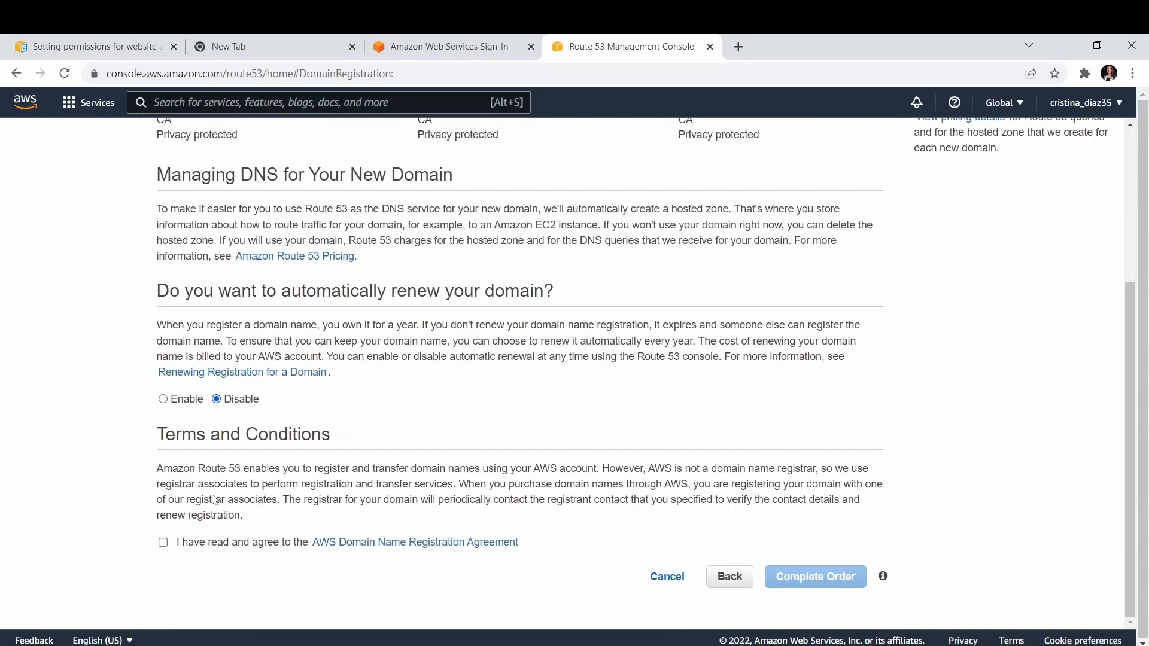
left_click(200, 548)
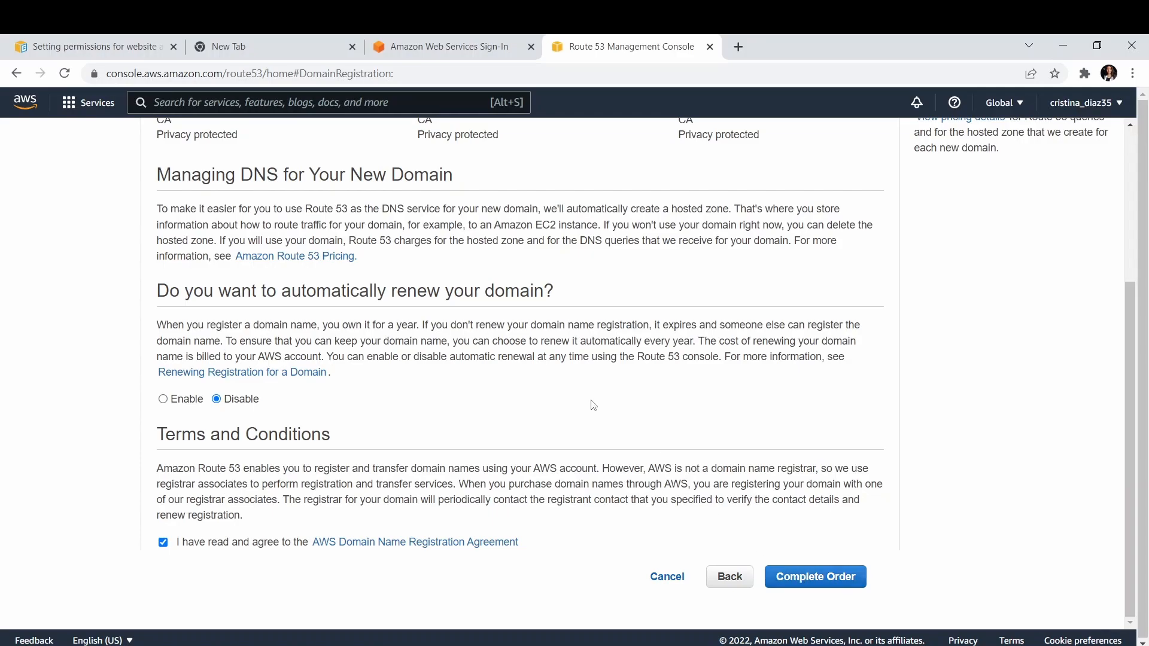
Leave the domain order without completing it and return to the Route 53 dashboard.
scroll(593, 405, "up", 4)
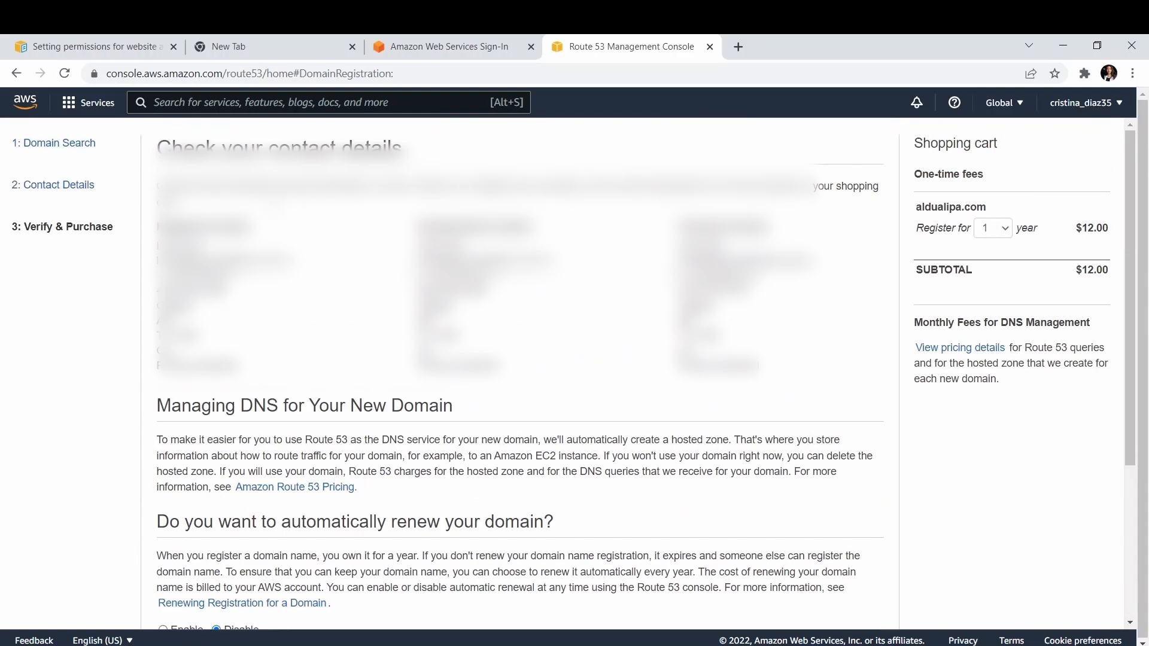
left_click(18, 74)
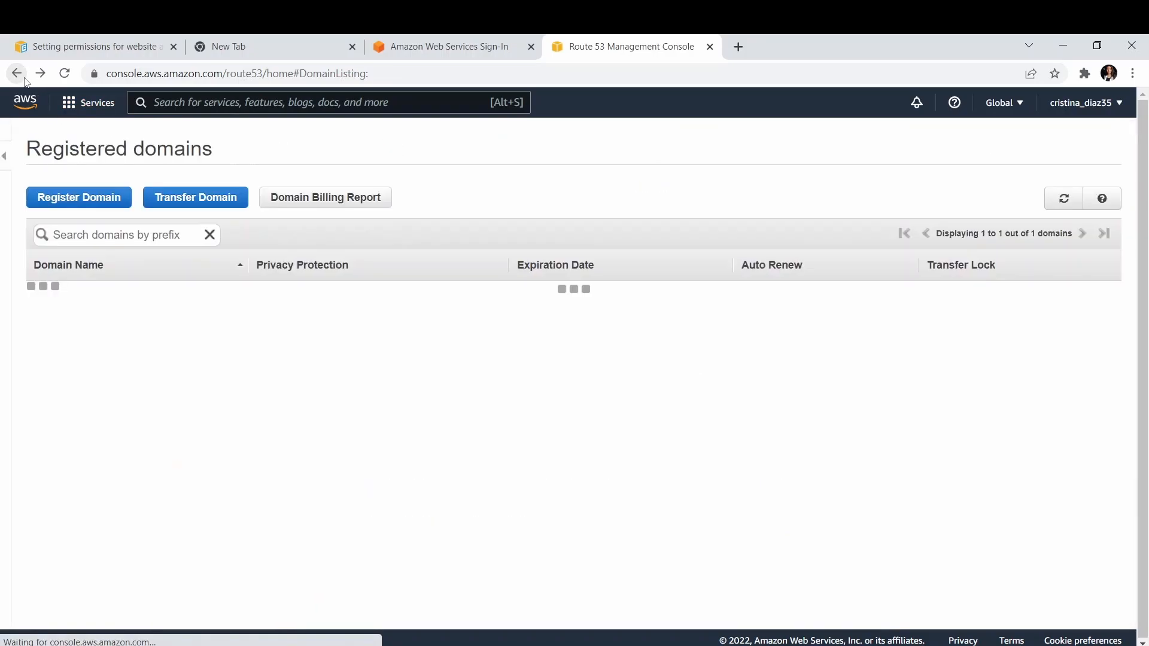
left_click(24, 79)
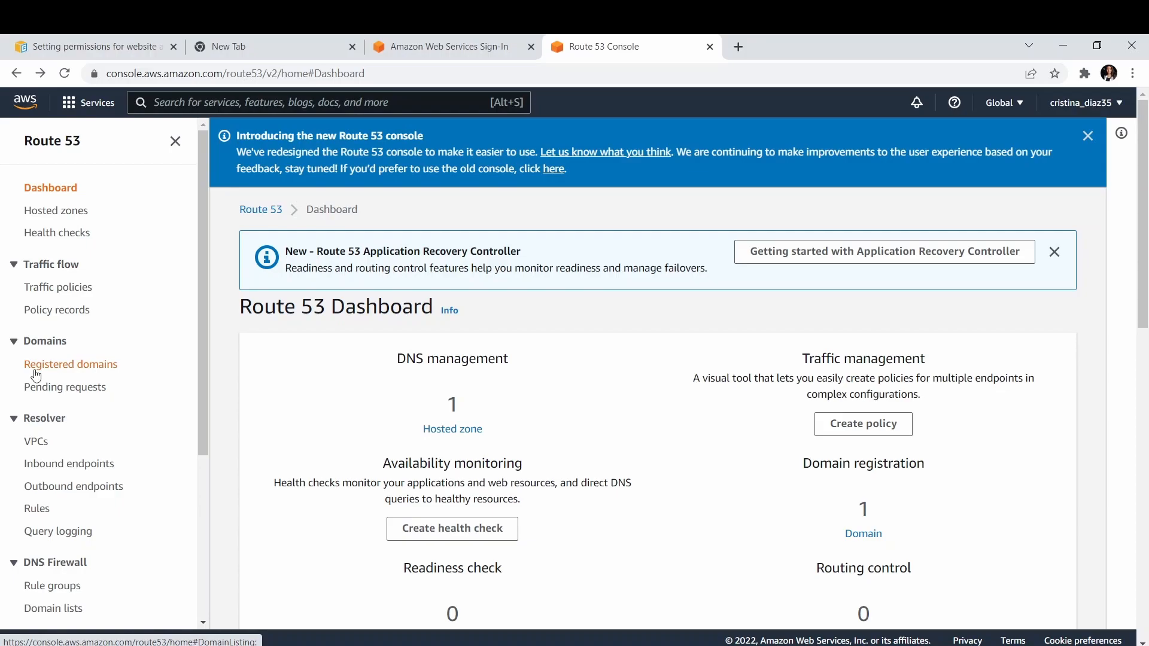
Check the pending domain requests and the registered domains list.
left_click(52, 387)
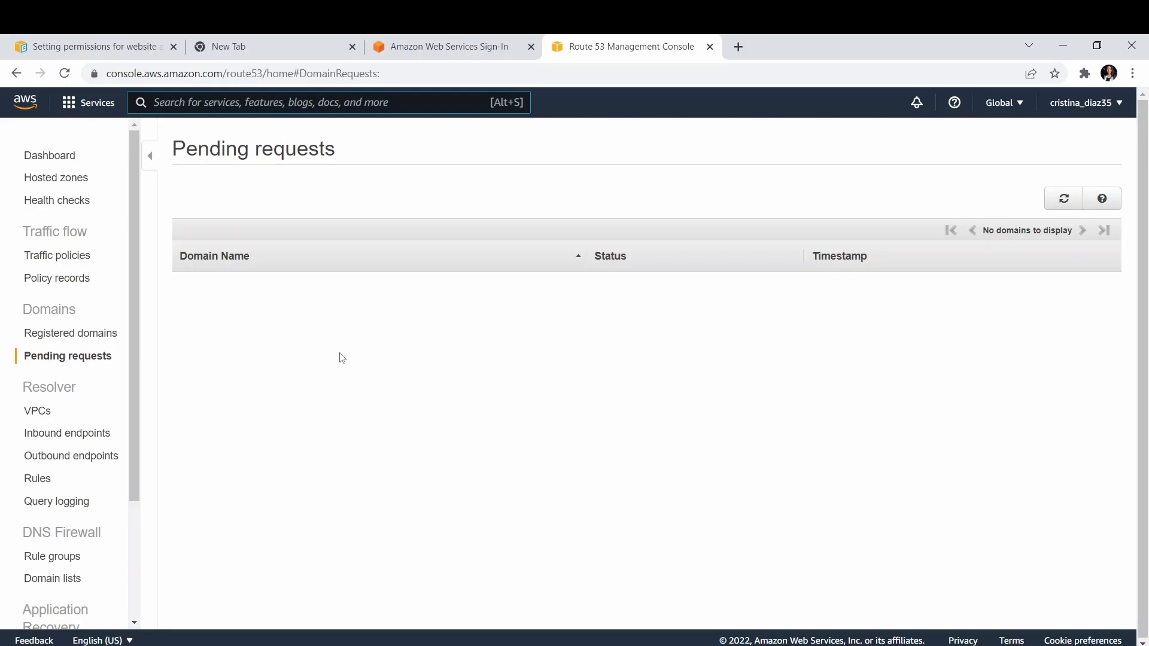
left_click(99, 341)
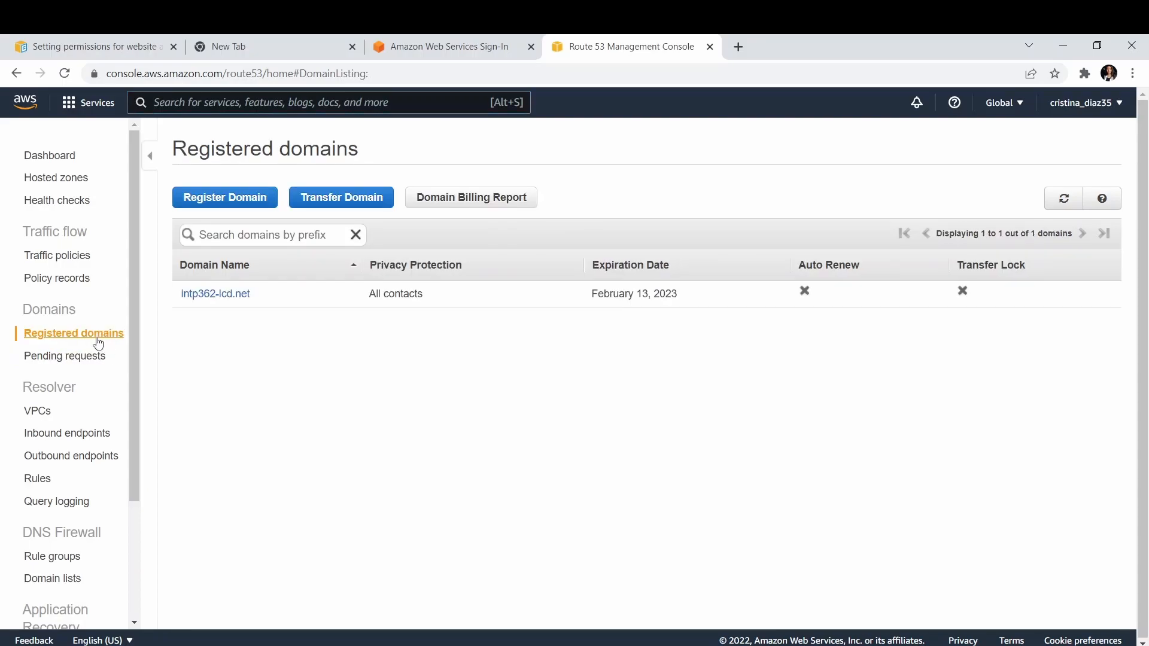
Open the hosted zone intp362-lcd.net and highlight the four name server values of its NS record.
left_click(52, 182)
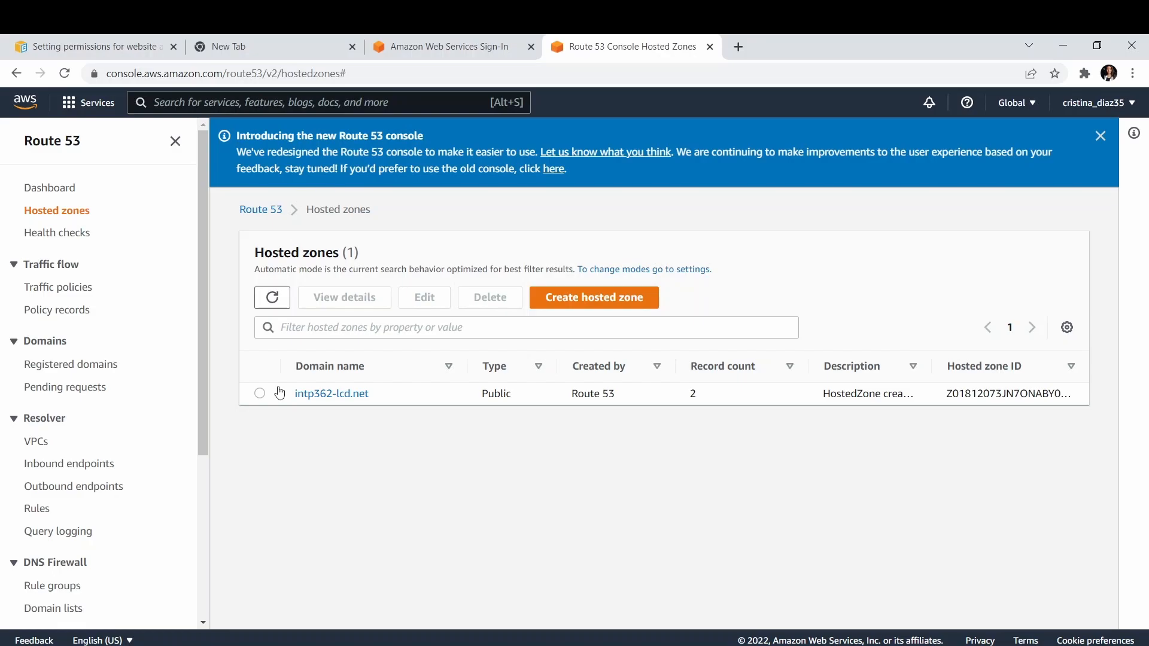
left_click(328, 401)
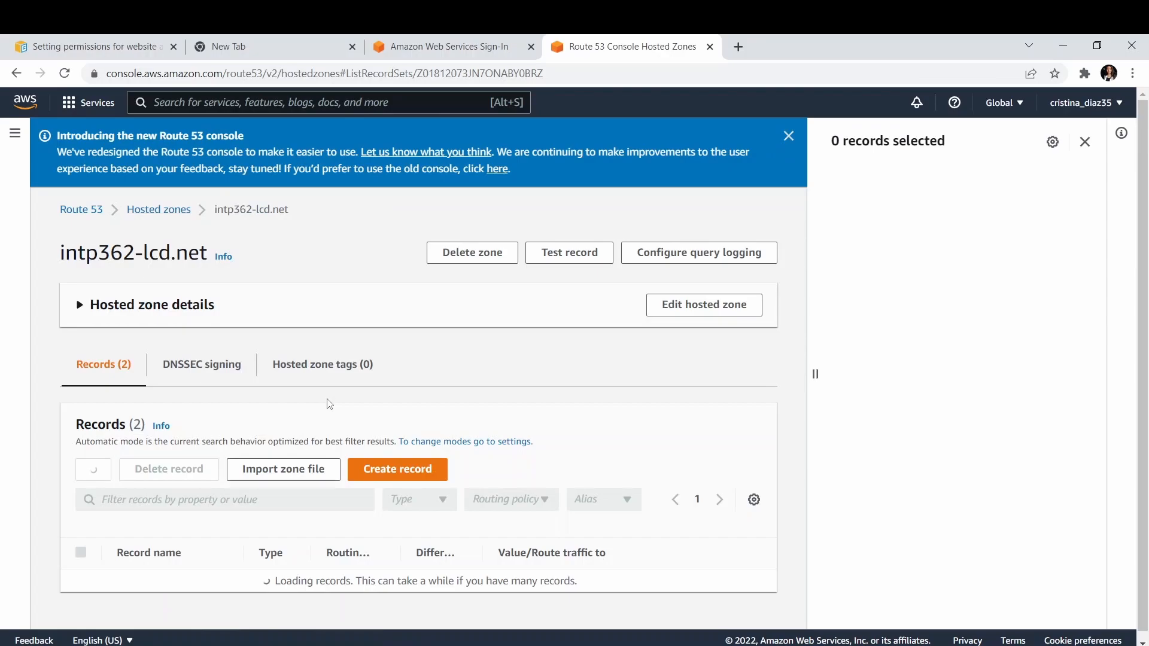
scroll(328, 402, "down", 1)
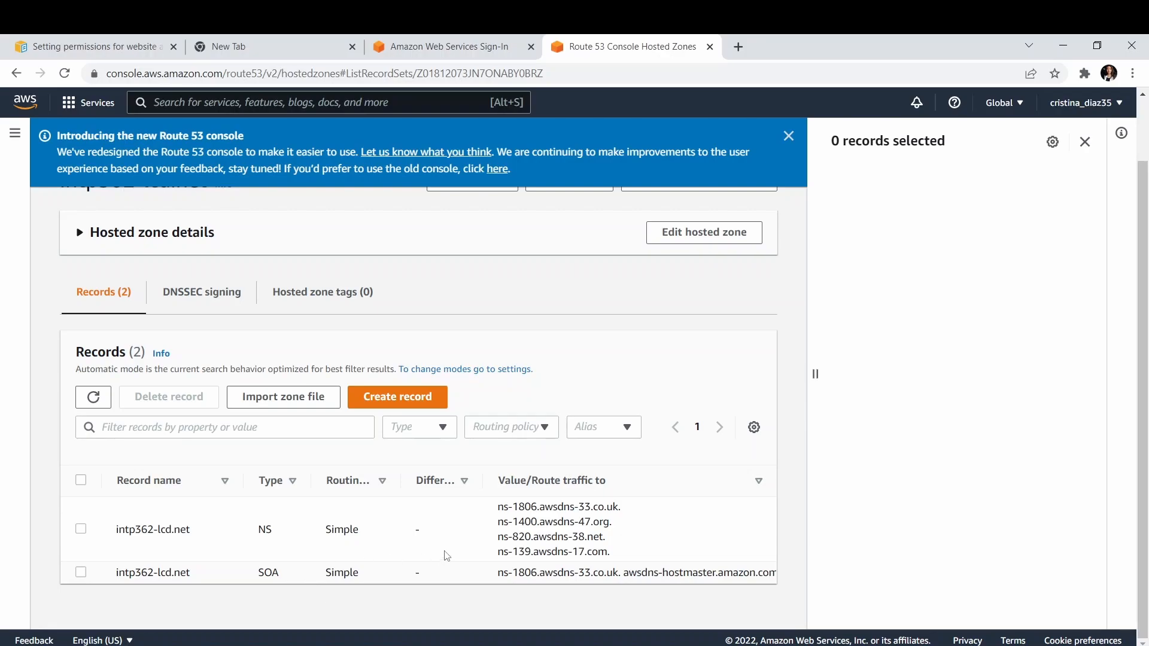
left_click_drag(607, 551, 500, 507)
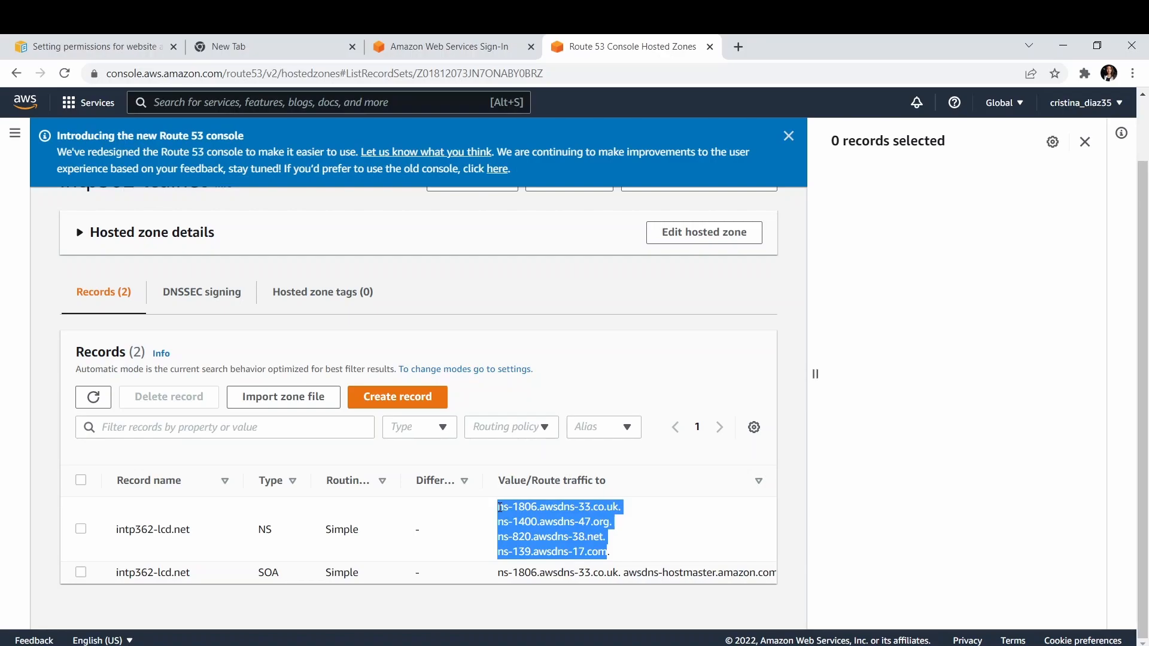
left_click_drag(632, 556, 494, 514)
Search the AWS services for S3 and open the Amazon S3 console.
left_click(15, 133)
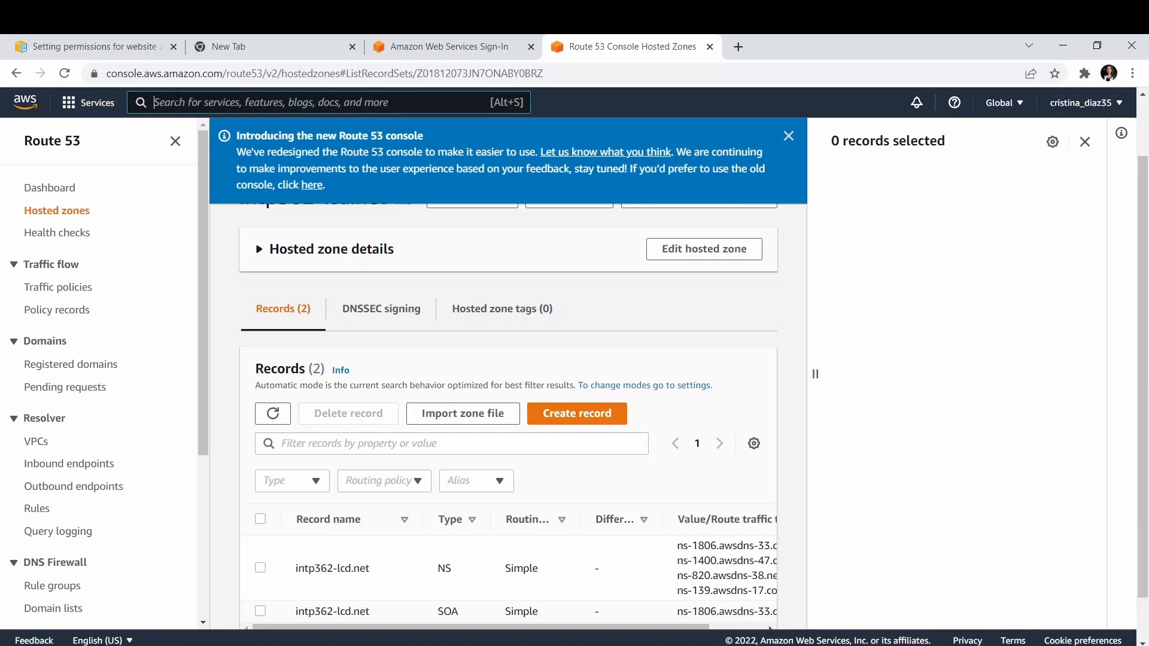
type("3")
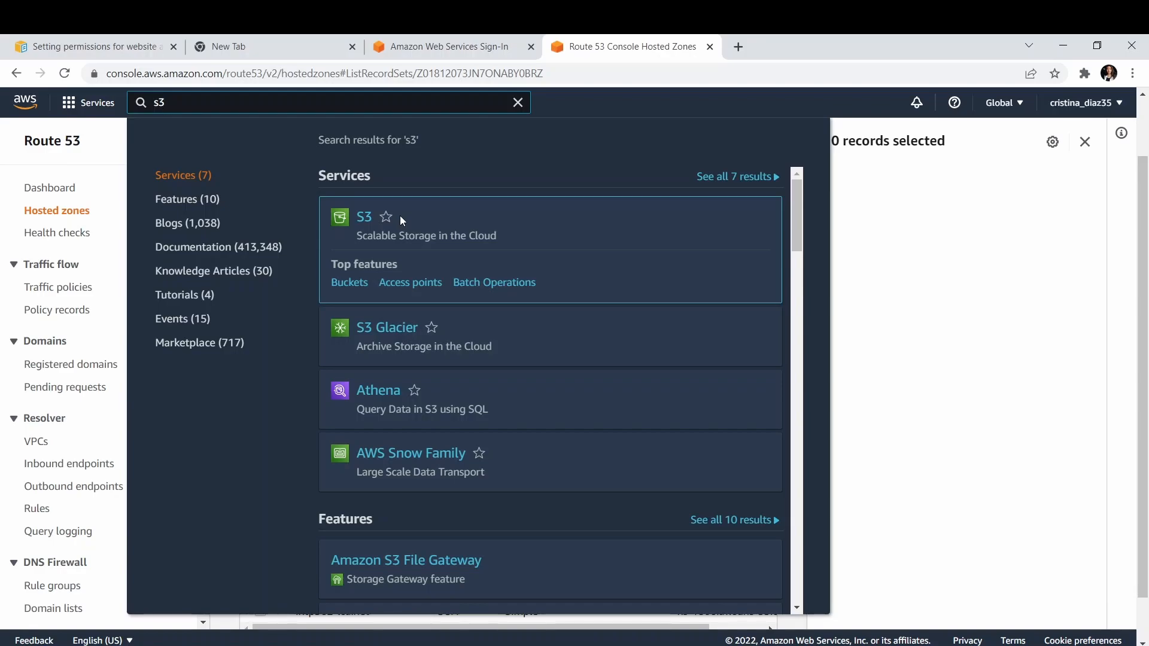
left_click(363, 219)
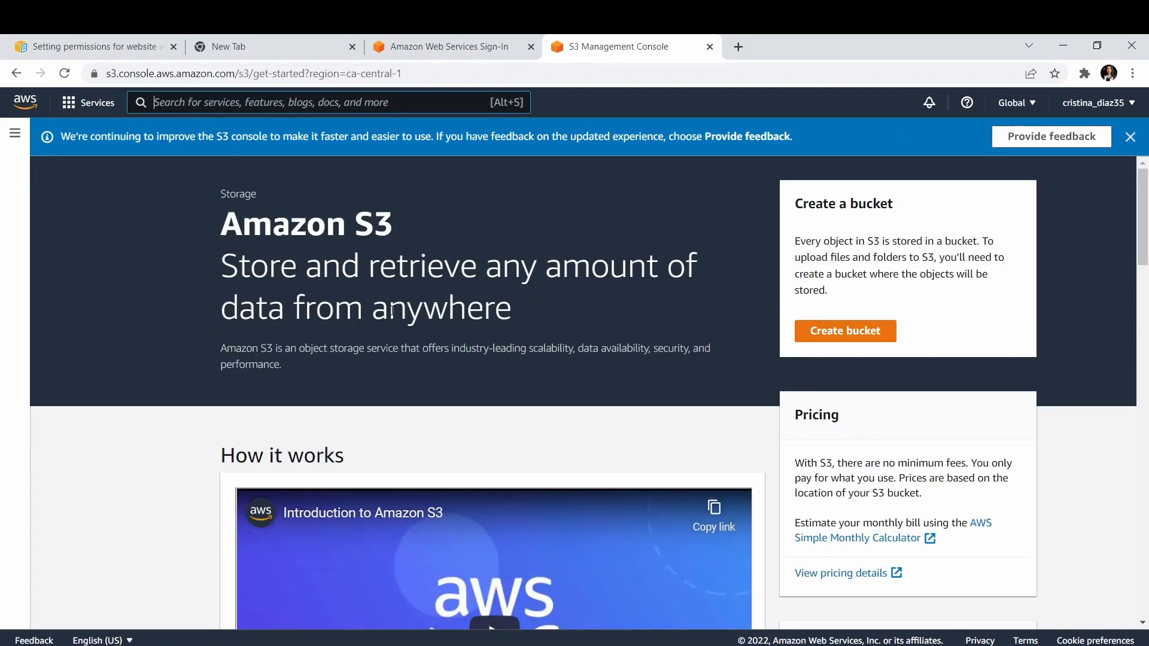
Start creating a new S3 bucket and name it intp362-lcd.
scroll(392, 310, "down", 2)
scroll(392, 315, "up", 2)
left_click(849, 344)
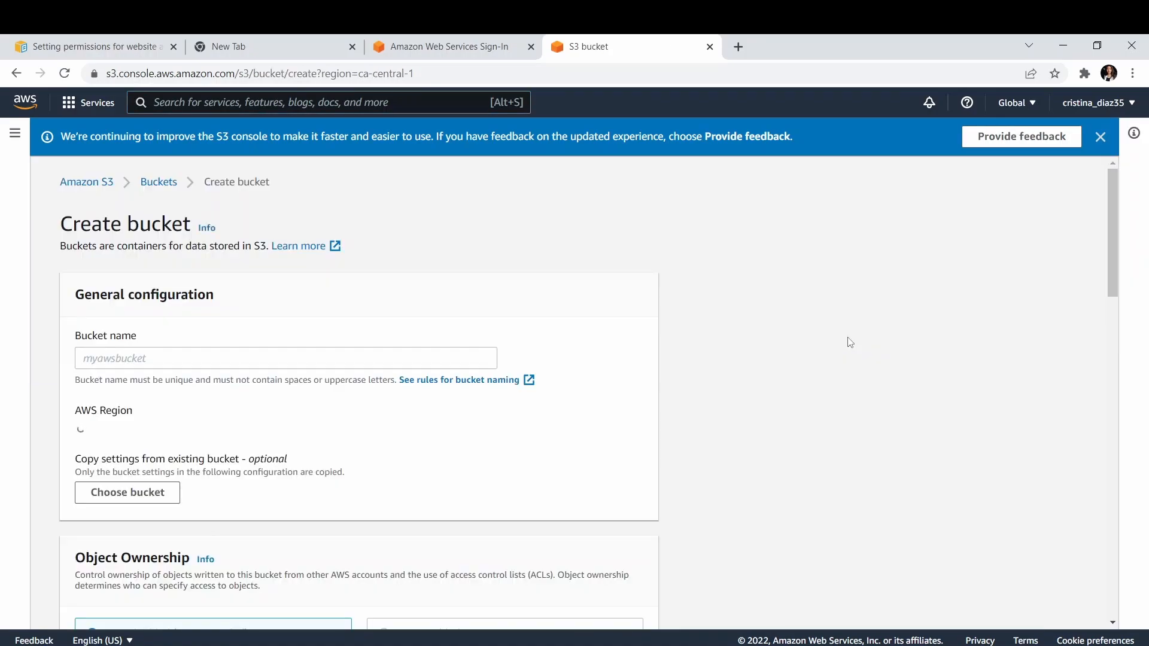
left_click(197, 366)
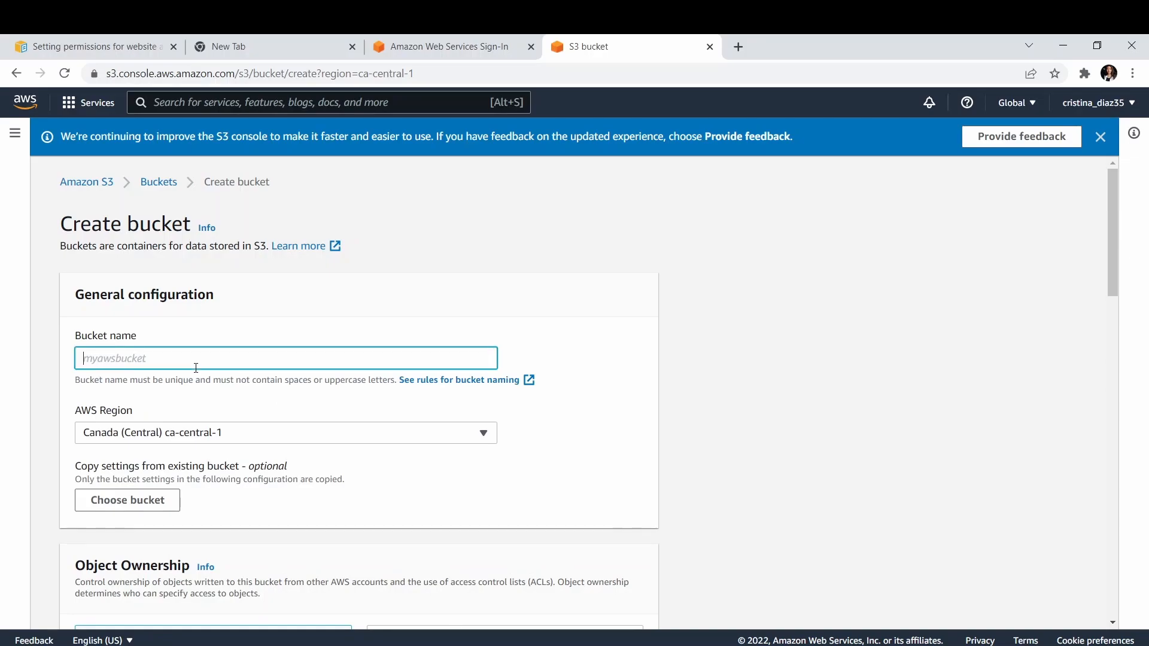
type("intp362-lcd")
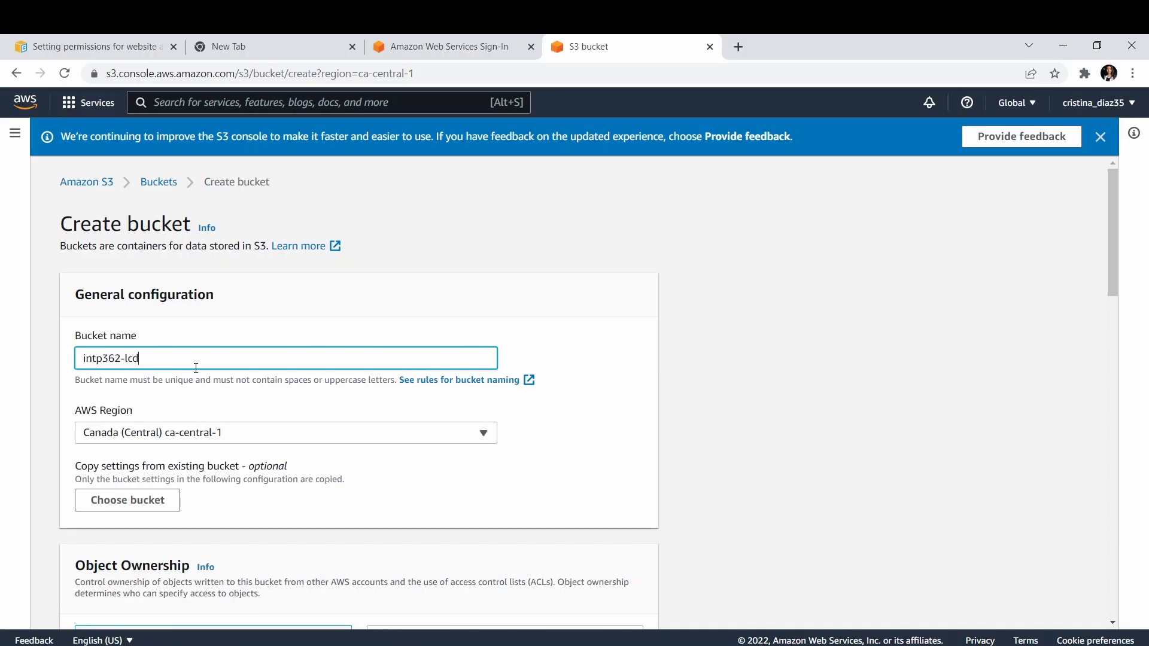
left_click(7, 386)
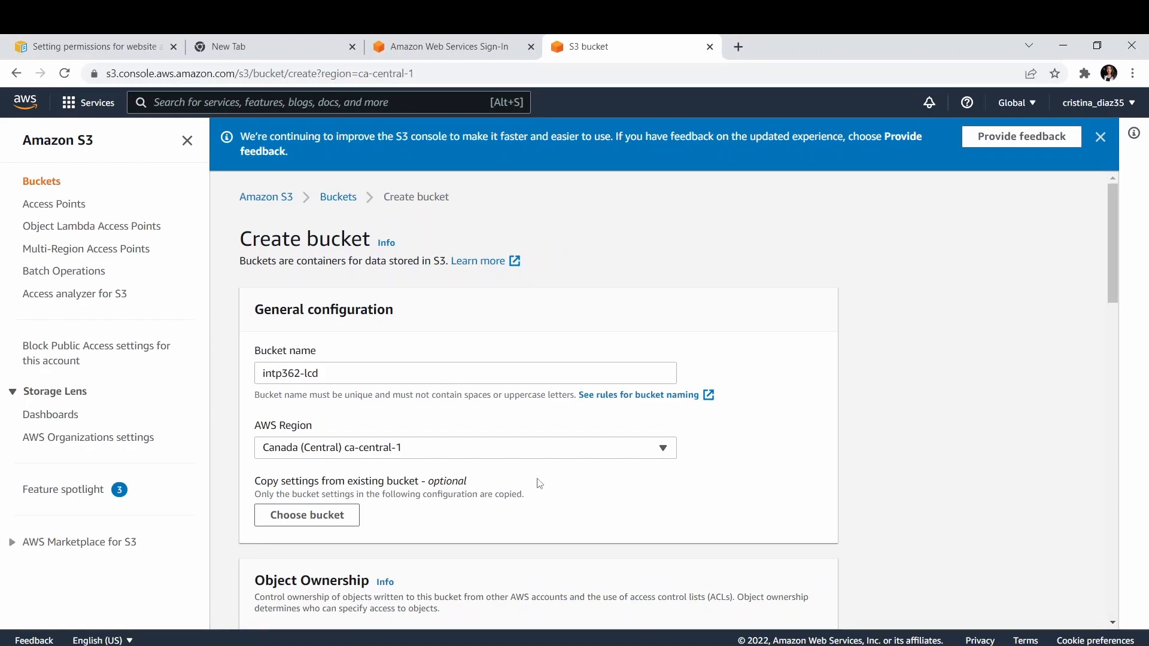
Review the new bucket's ownership and public access settings and enable Bucket Versioning.
scroll(539, 483, "down", 4)
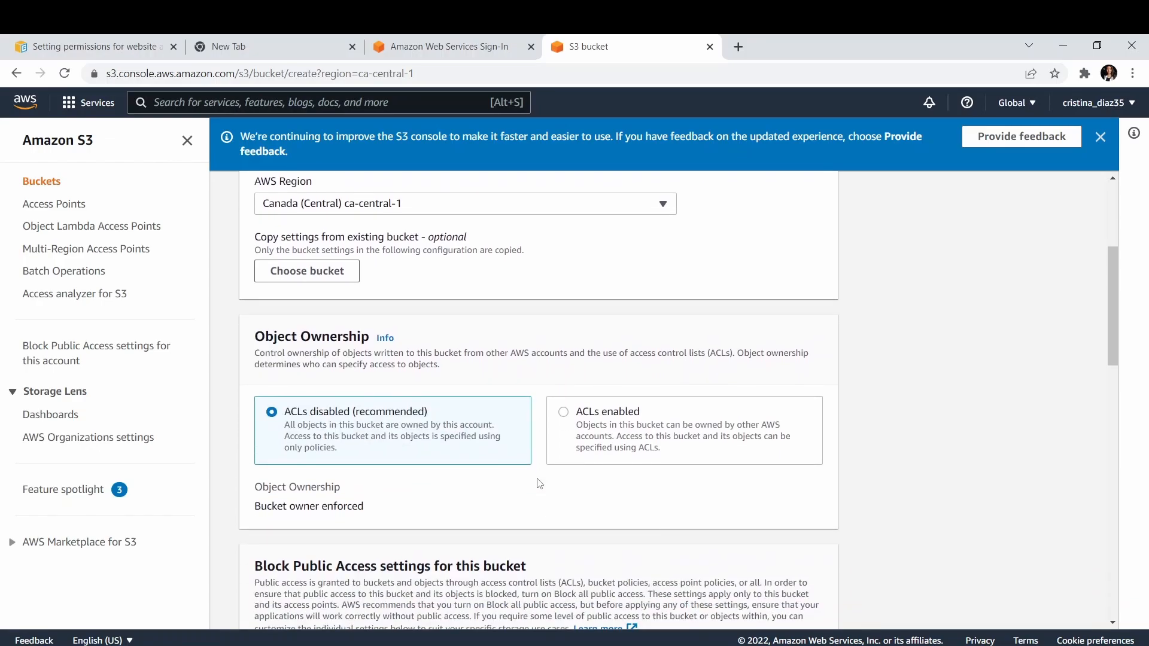
scroll(333, 443, "down", 4)
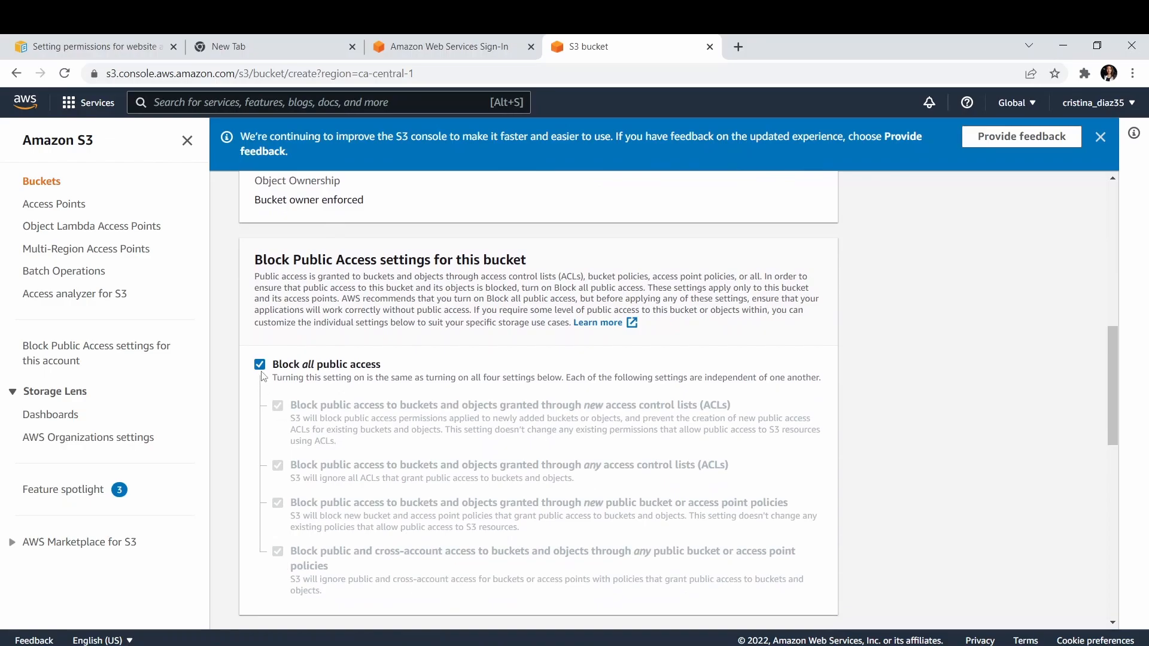
scroll(263, 376, "down", 3)
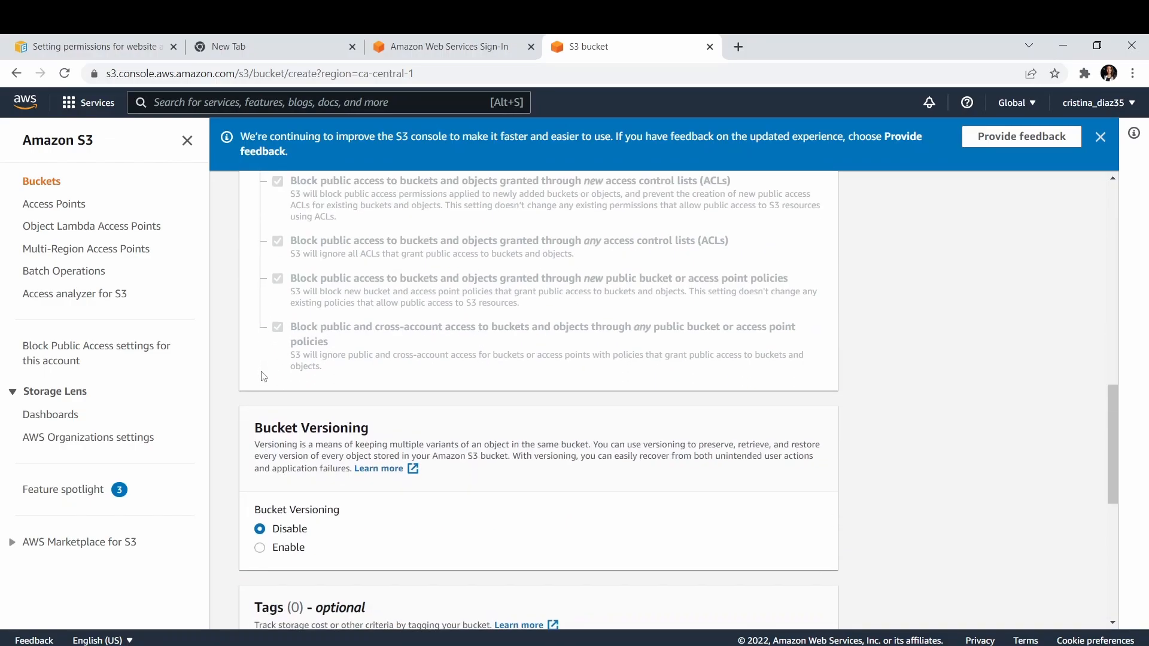
scroll(263, 375, "down", 2)
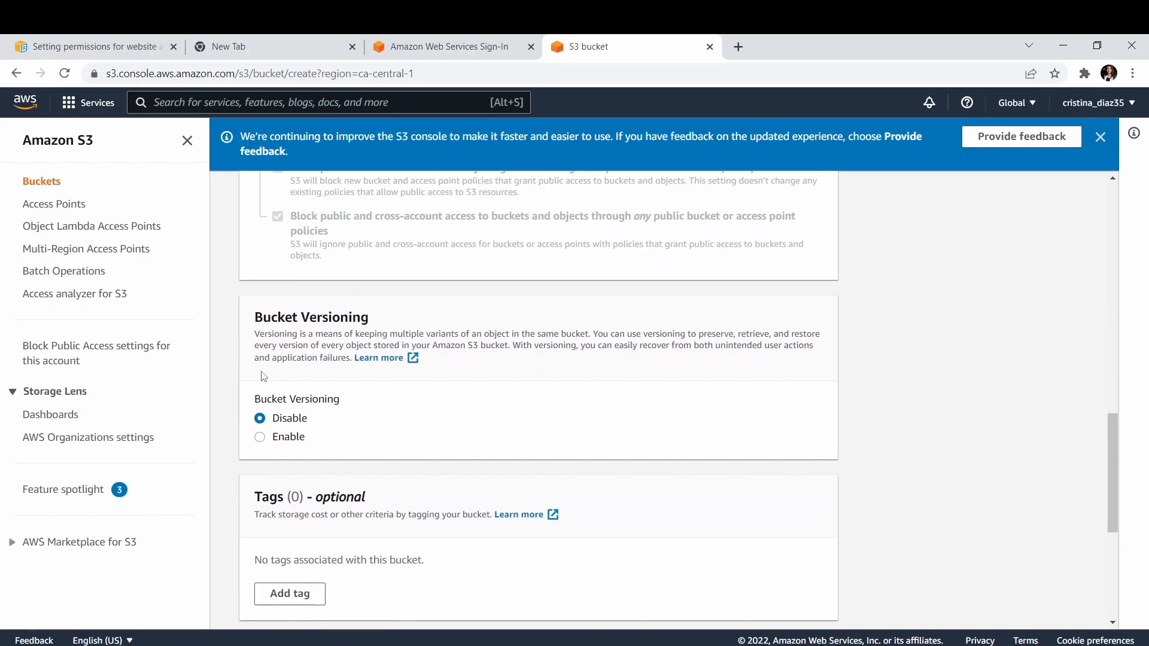
left_click(259, 444)
Enable default server-side encryption for the new bucket and create the bucket.
scroll(259, 449, "down", 4)
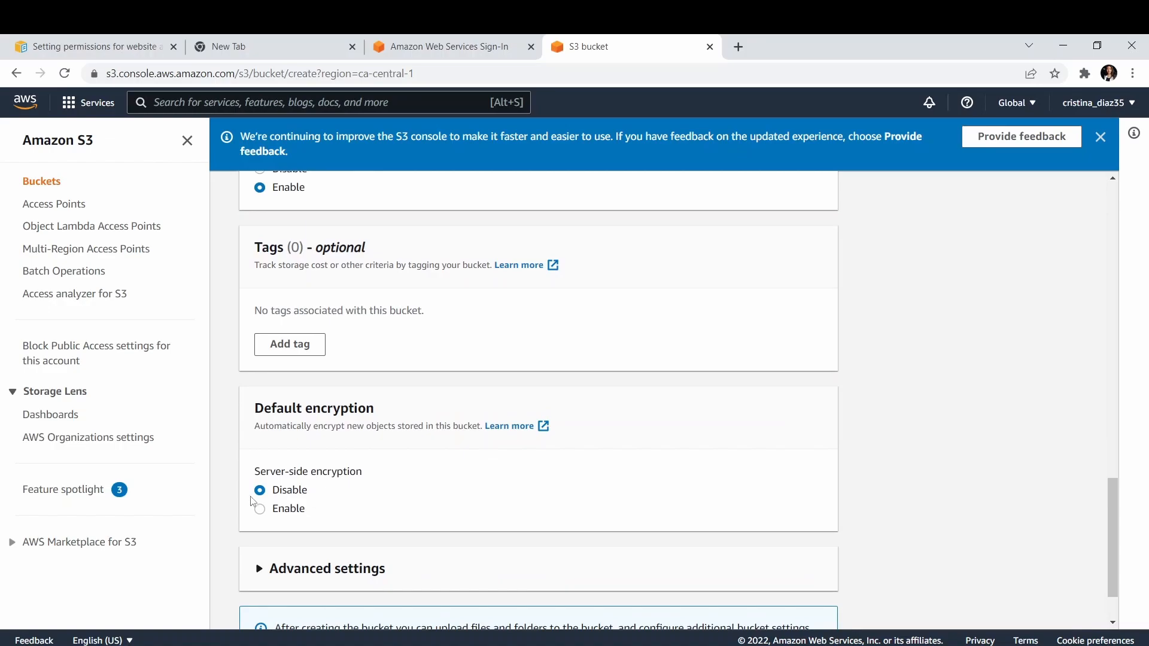
left_click(259, 509)
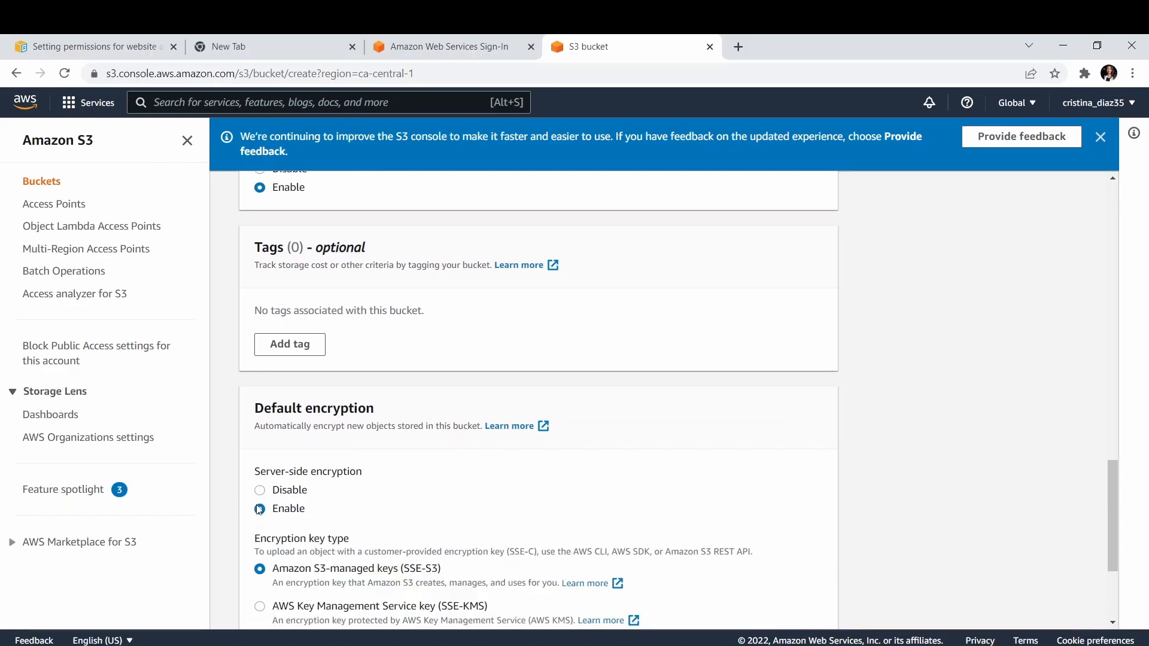
scroll(259, 510, "down", 3)
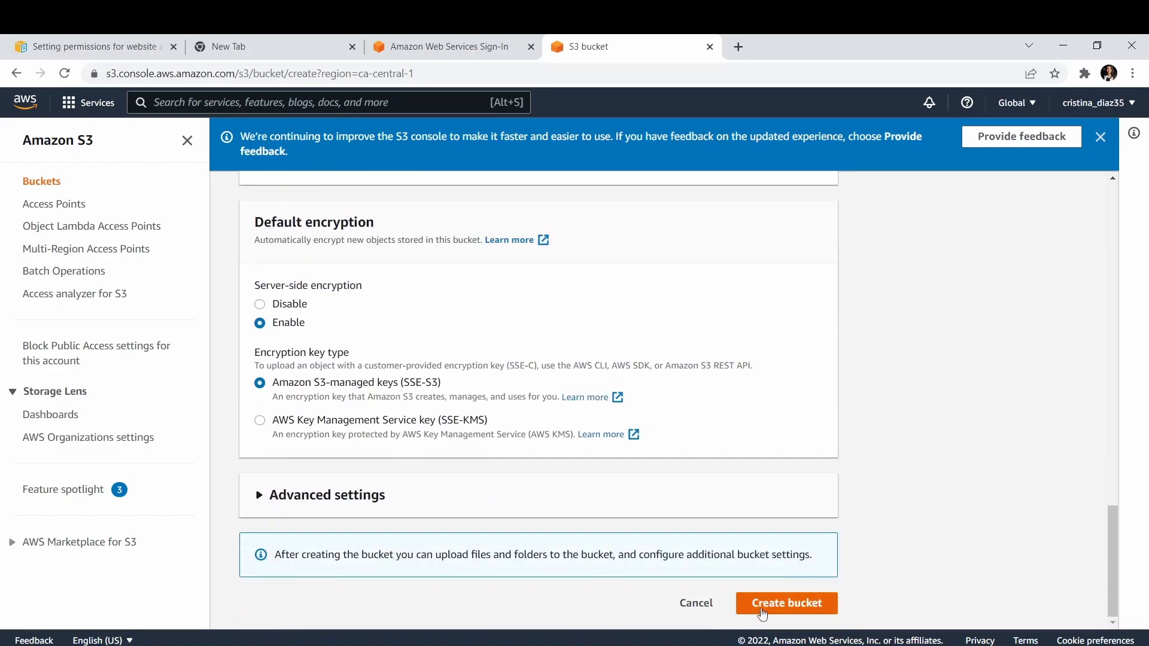
left_click(762, 604)
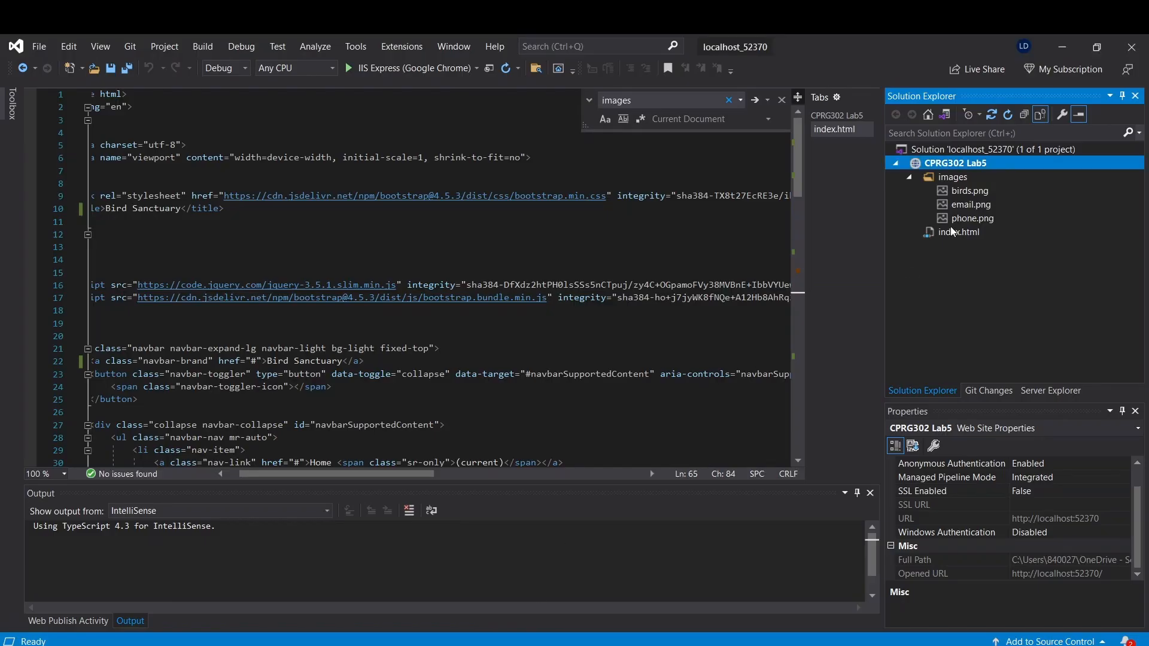
Switch to Visual Studio, open the CPRG302 Lab5 website folder in File Explorer, and check its index.html and images folder.
right_click(967, 167)
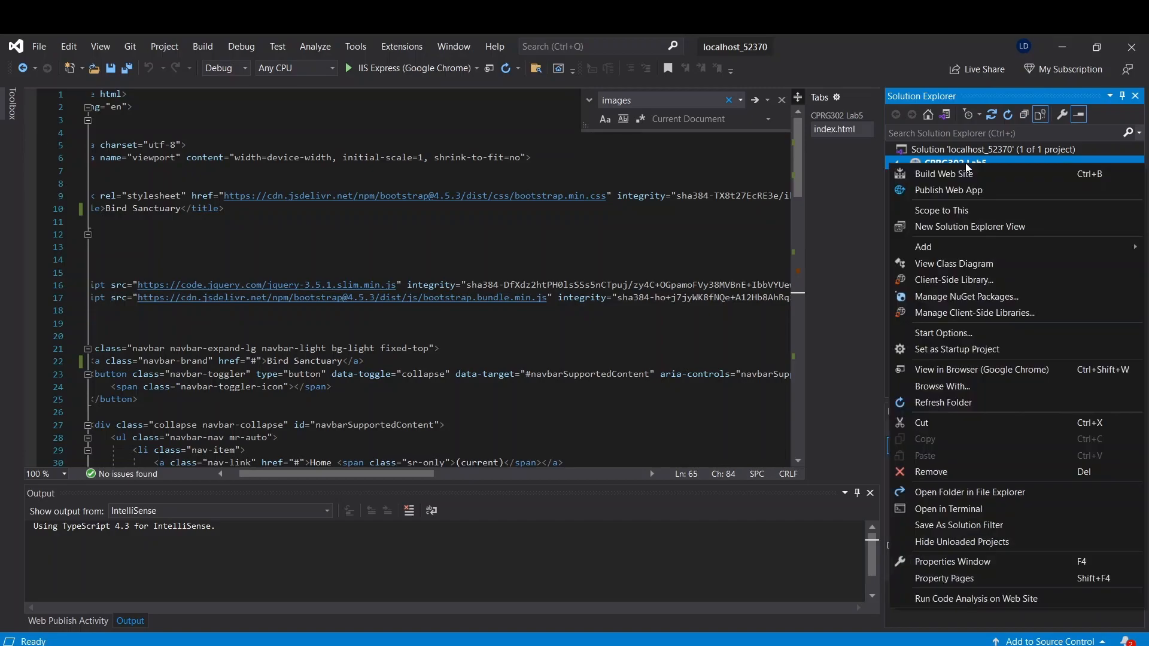
left_click(951, 491)
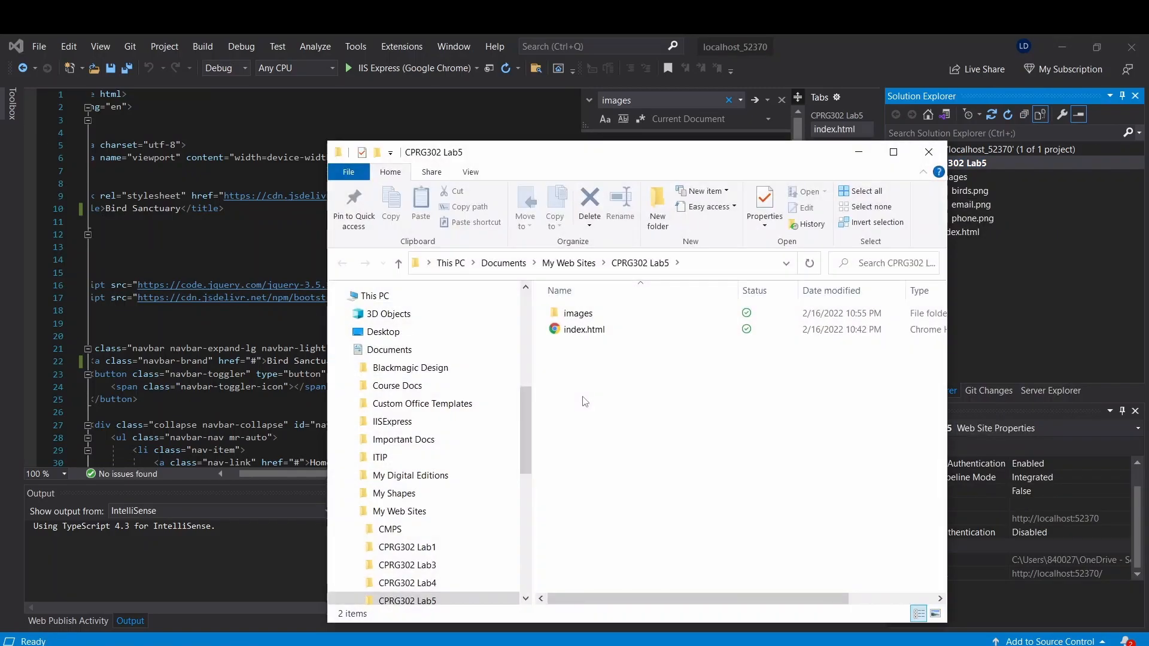
left_click(583, 337)
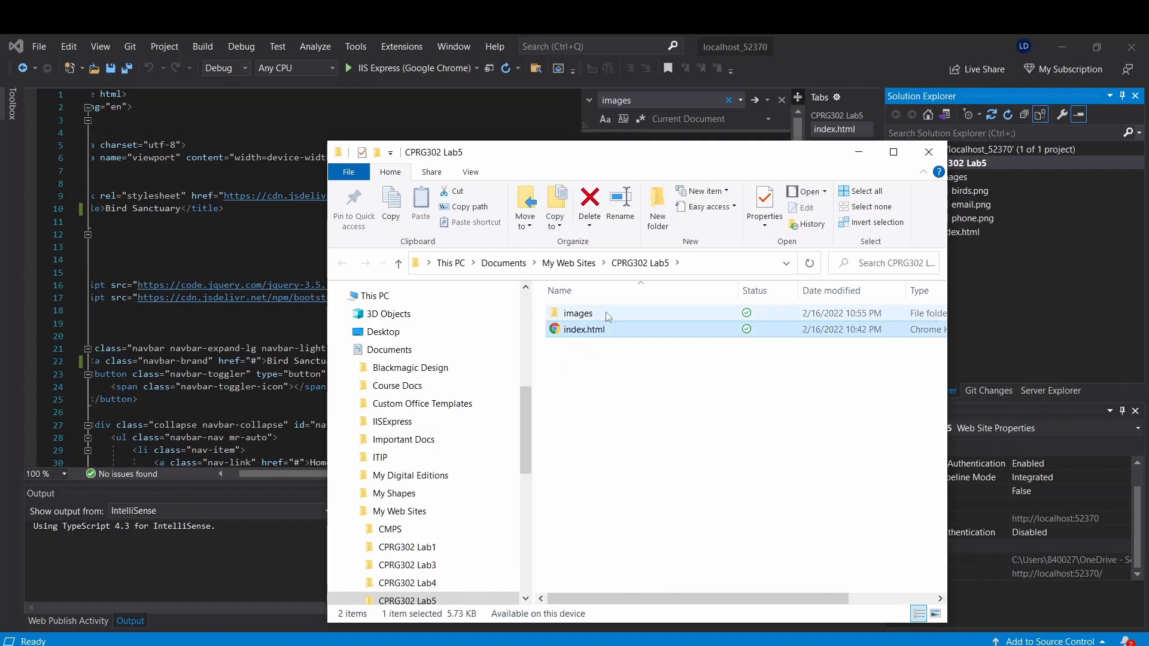
double_click(578, 313)
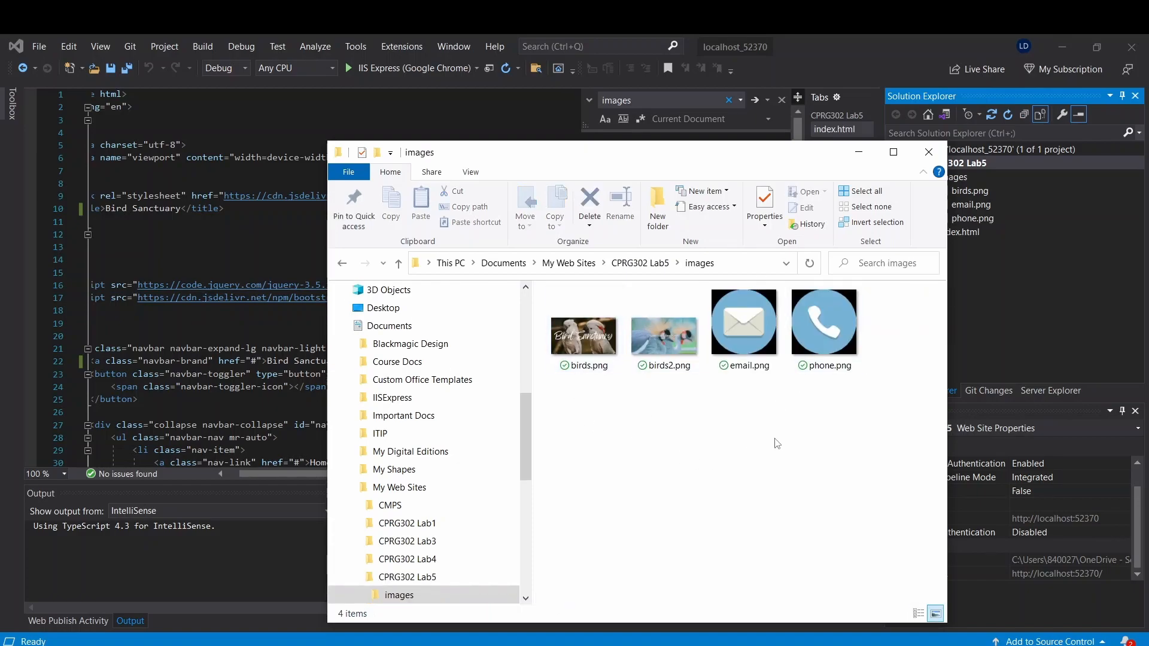
left_click(341, 265)
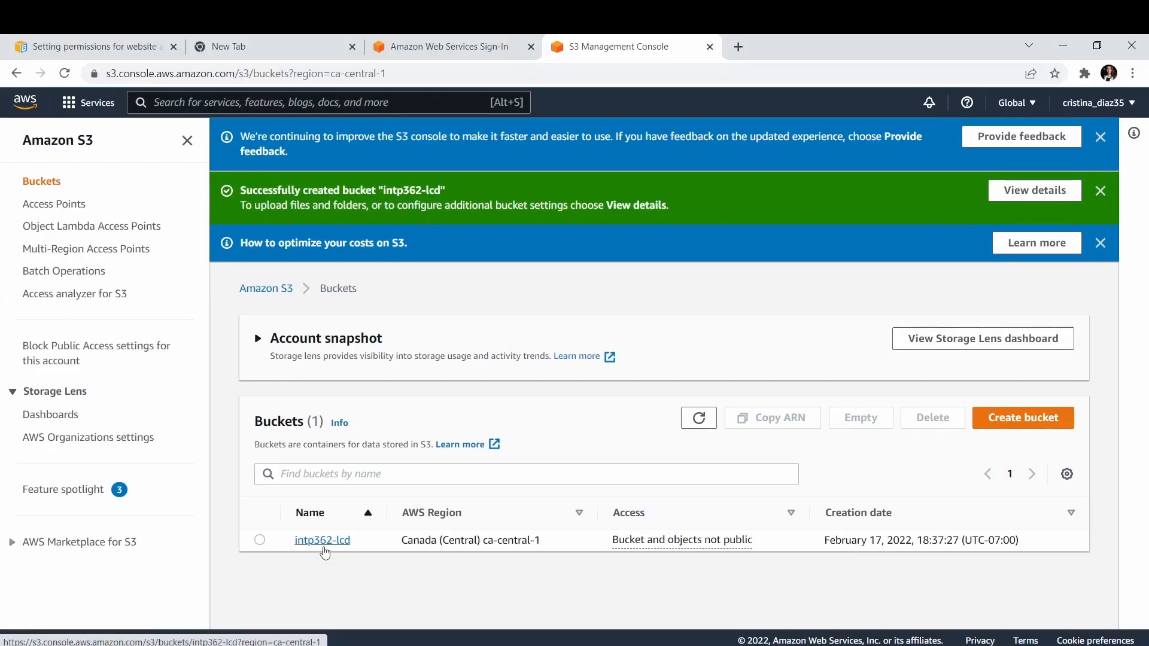
Open the intp362-lcd bucket in the browser and add index.html from the CPRG302 Lab5 folder to its upload list.
left_click(324, 541)
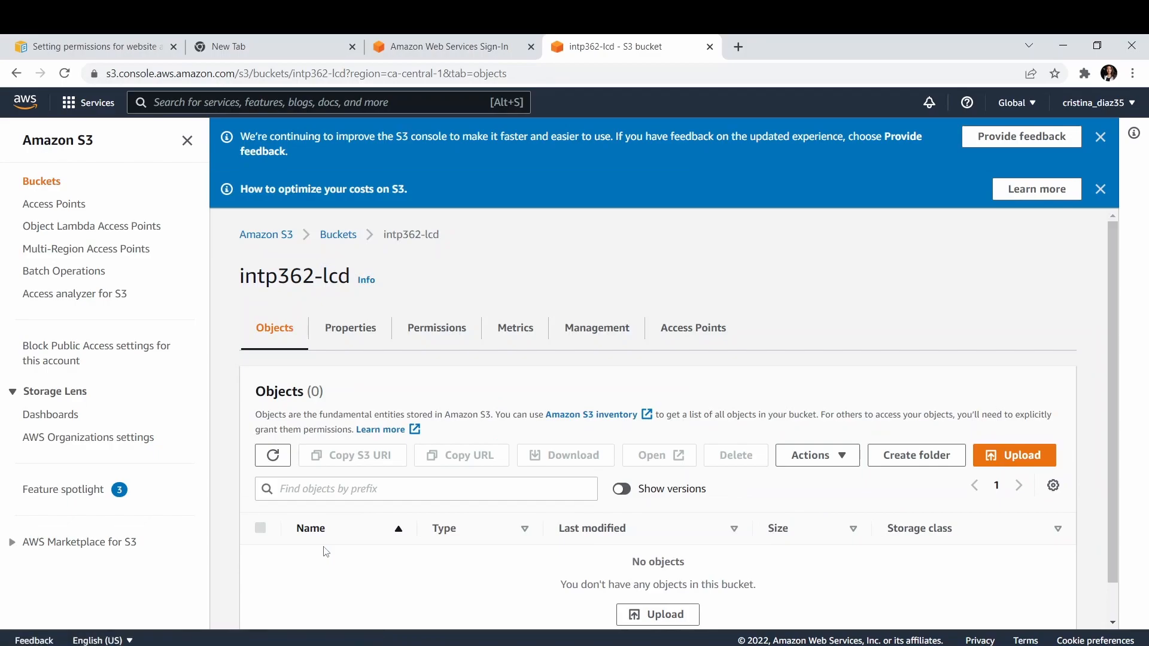
scroll(424, 526, "down", 1)
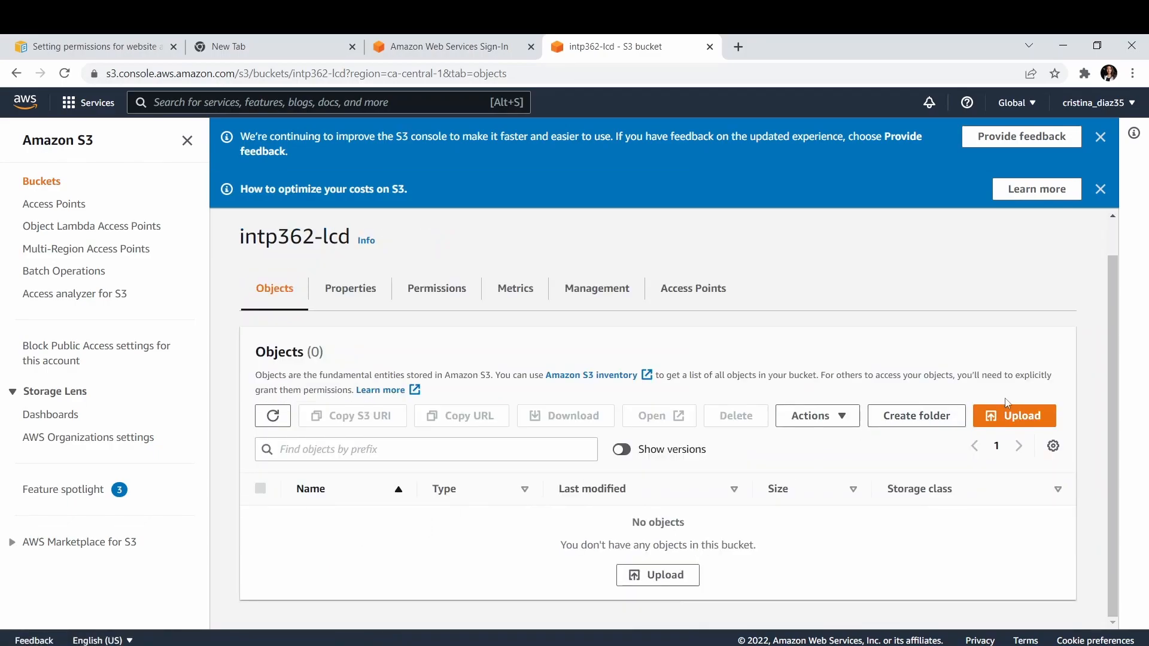
left_click(1016, 414)
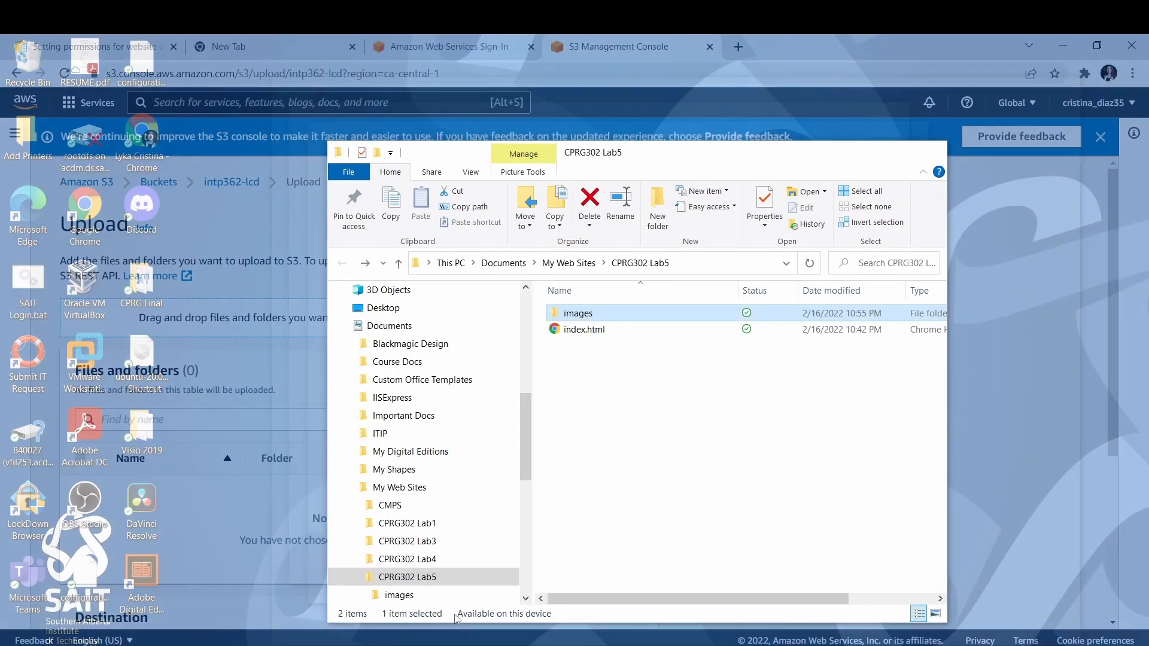
left_click(456, 619)
left_click(593, 329)
left_click_drag(584, 330, 225, 519)
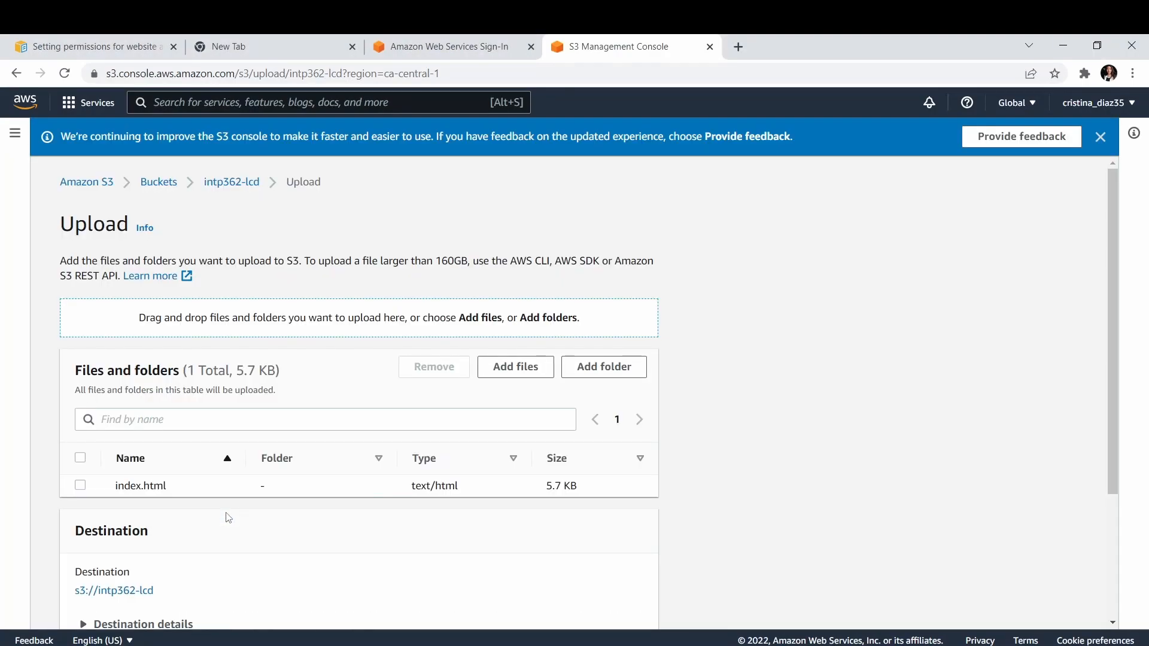
Add the images folder from CPRG302 Lab5 to the upload list and approve the browser's access to its files.
scroll(229, 518, "down", 1)
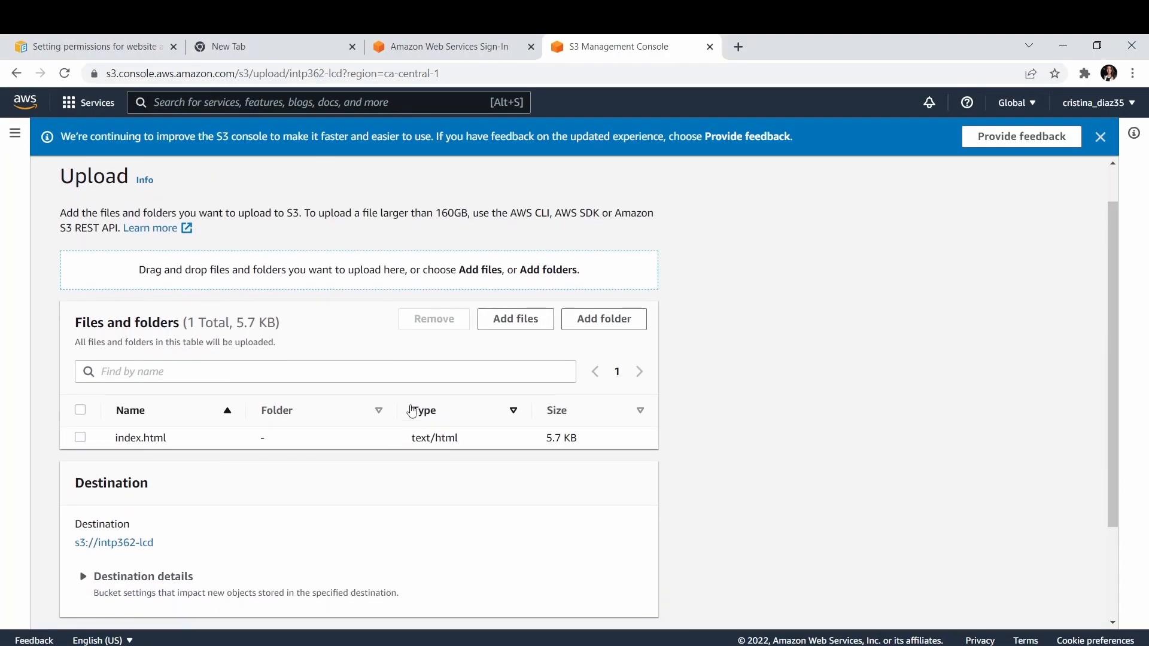
left_click(601, 320)
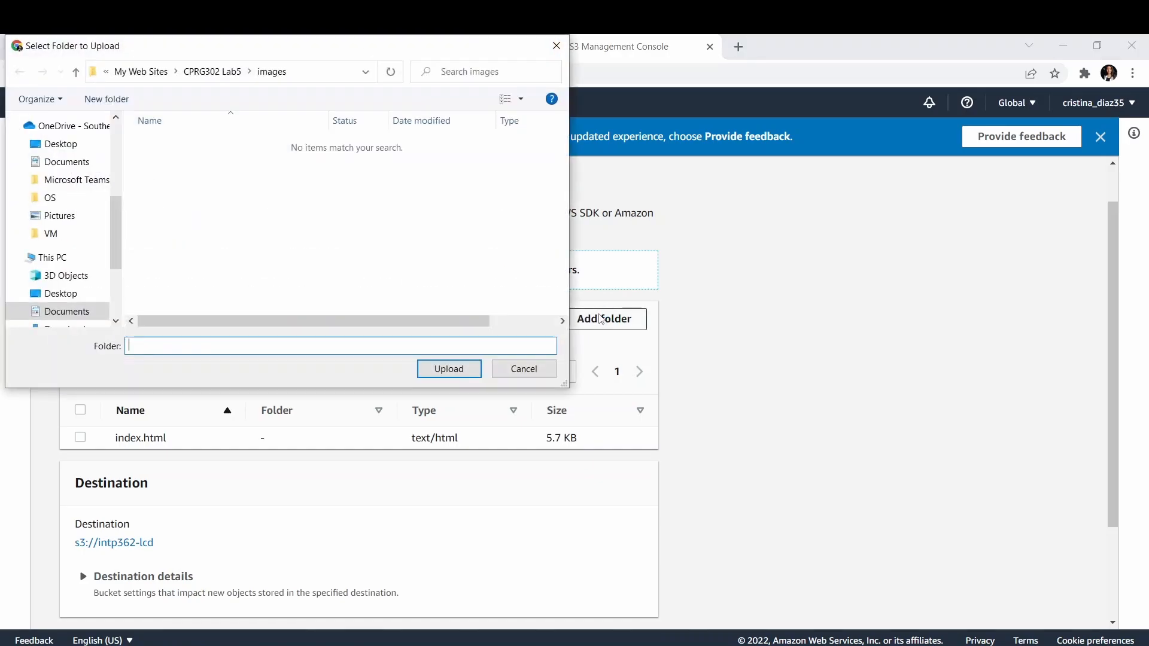
left_click(216, 72)
left_click_drag(201, 72, 231, 88)
left_click(183, 145)
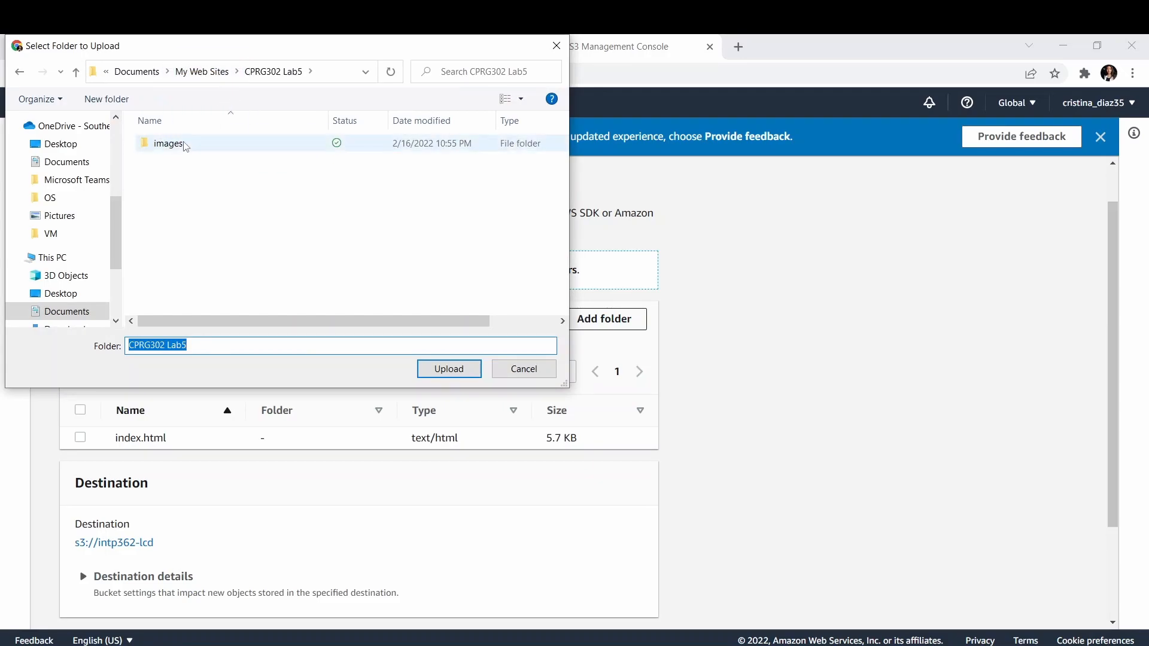
left_click(434, 369)
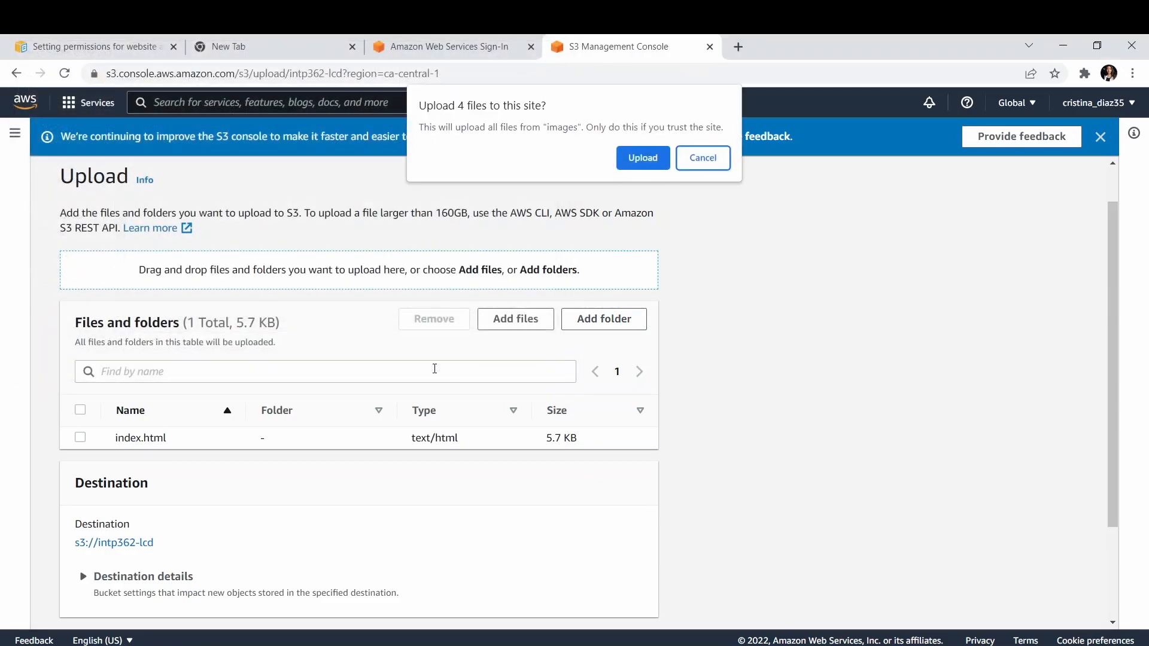
left_click(642, 158)
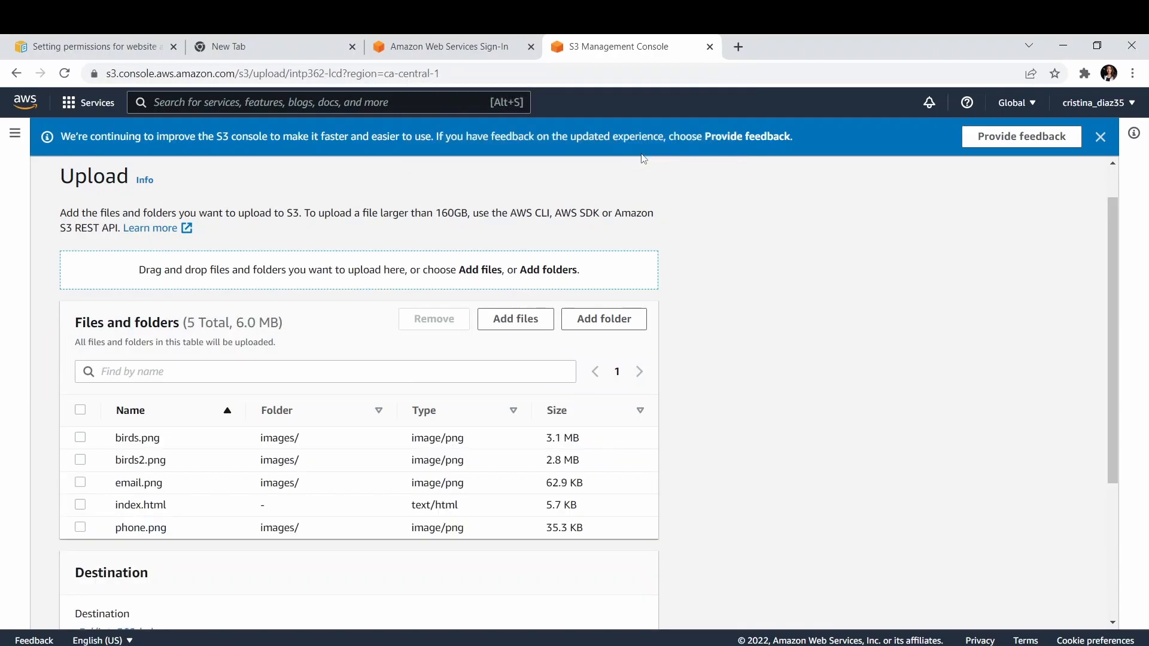
Upload the listed files to the intp362-lcd bucket and check each file's upload status.
scroll(445, 452, "down", 4)
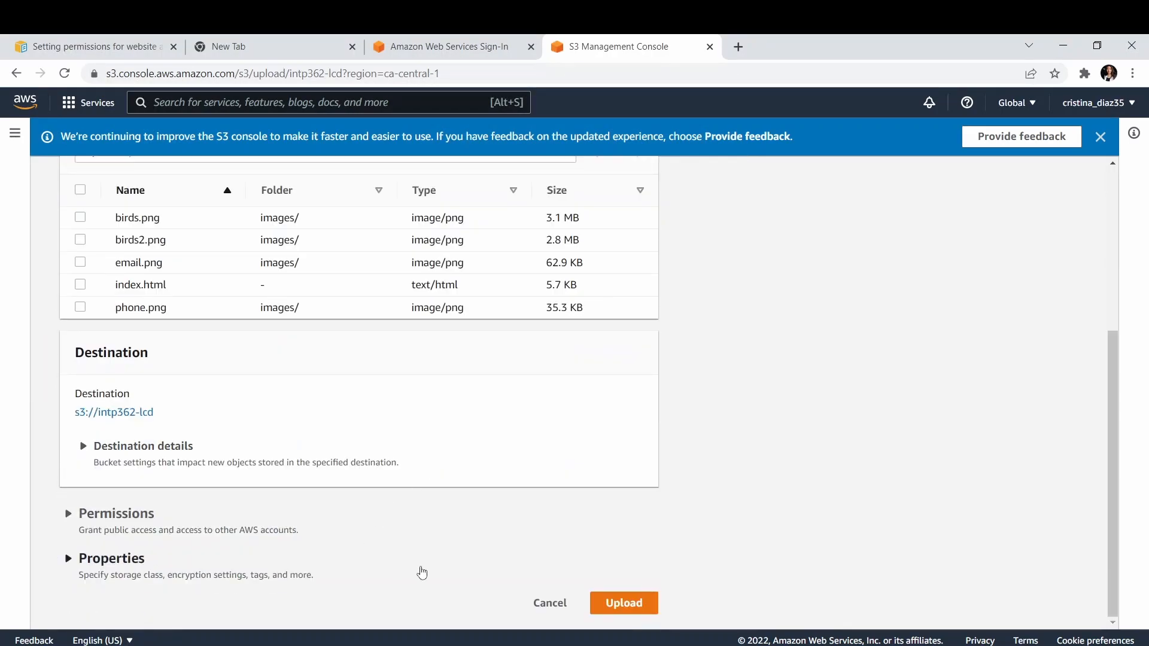
left_click(617, 604)
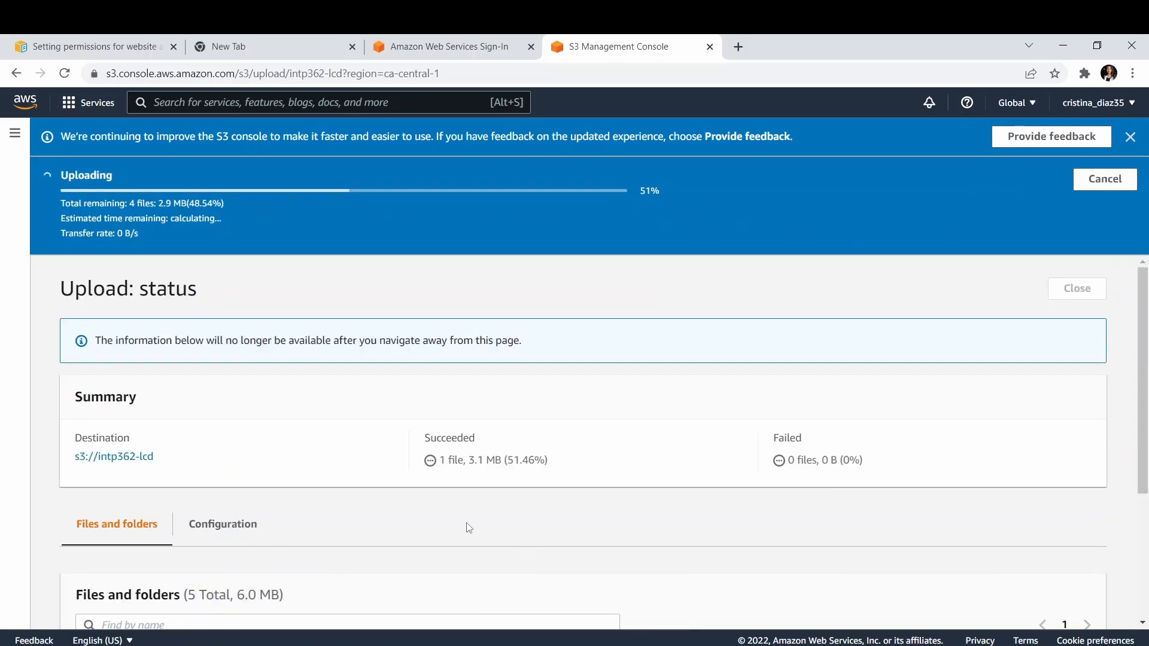
scroll(469, 527, "down", 1)
scroll(469, 528, "down", 1)
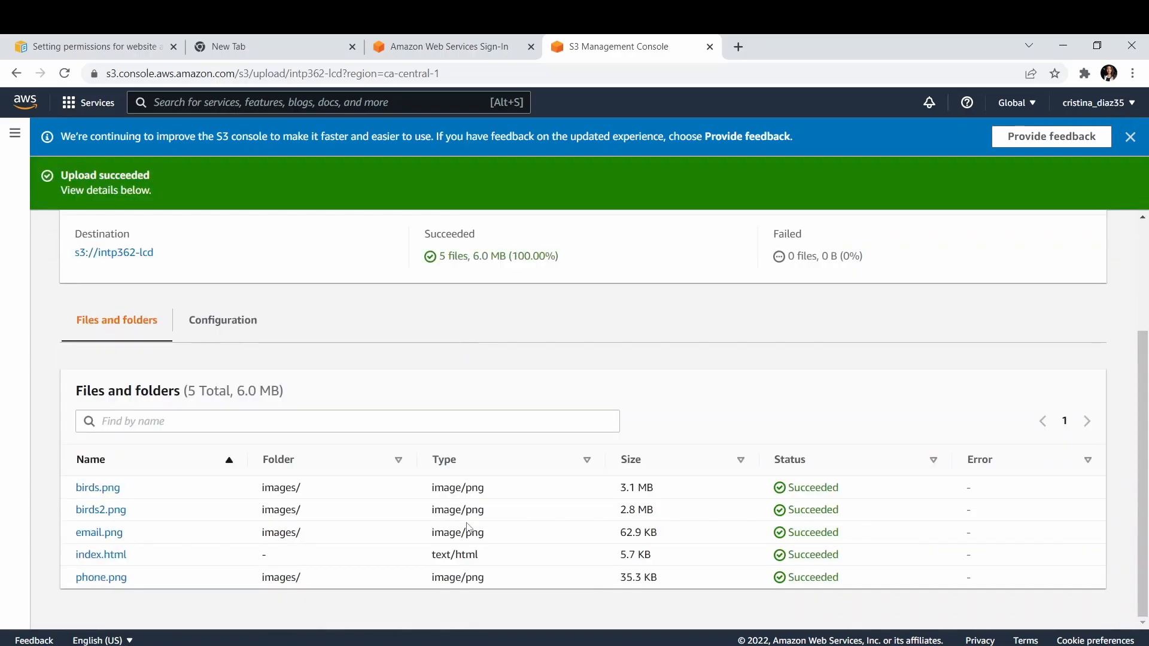
Return to the destination bucket intp362-lcd and view its list of objects.
scroll(468, 527, "up", 3)
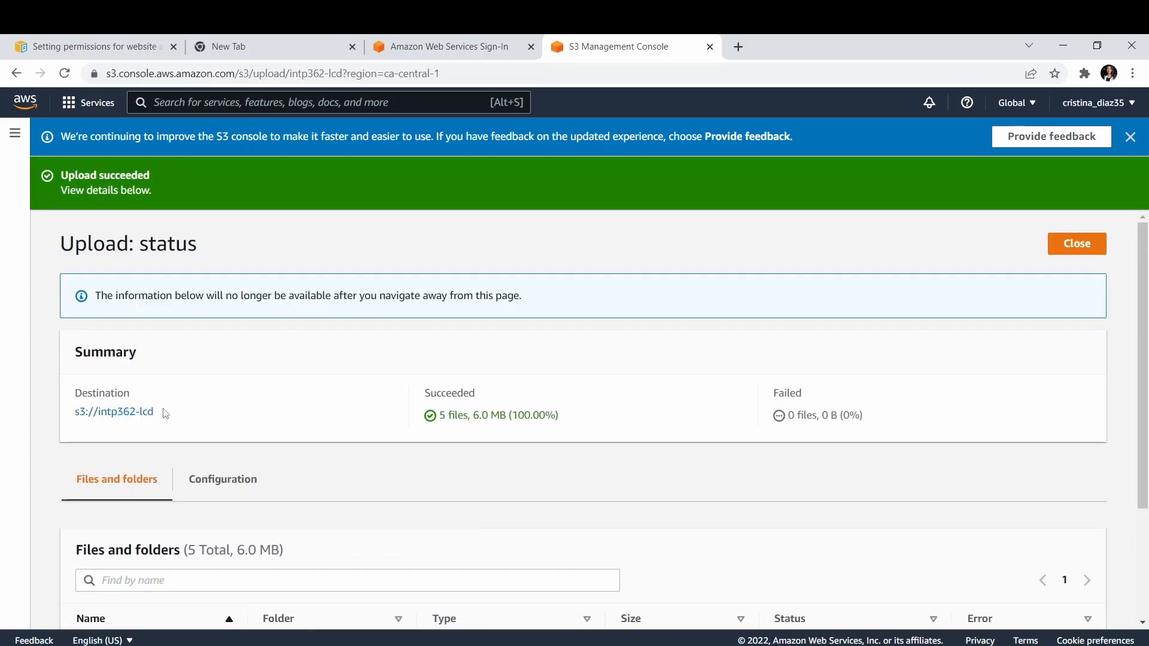
left_click(141, 418)
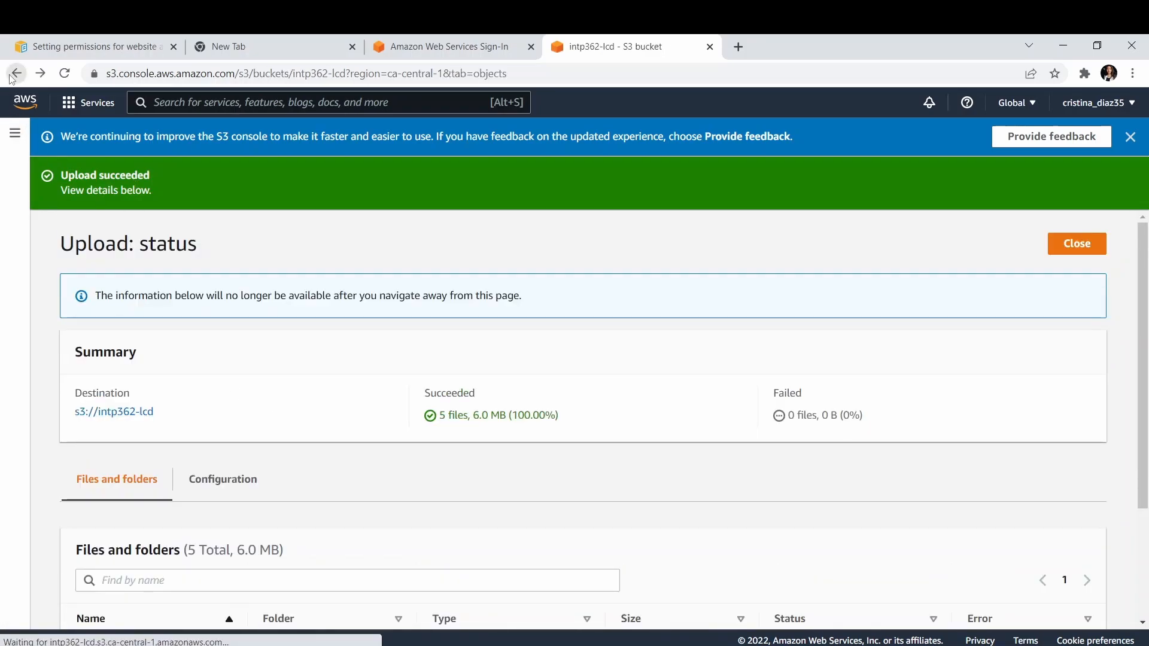
scroll(163, 542, "down", 1)
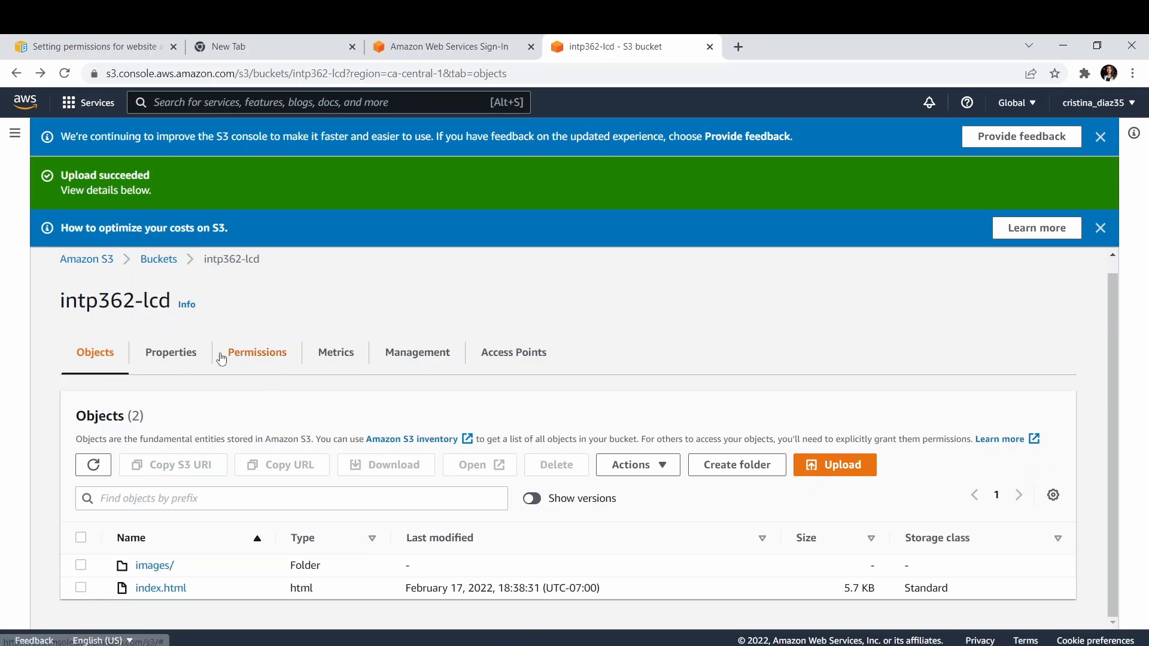
Enable static website hosting in the intp362-lcd bucket's properties, with the hosting type Host a static website.
left_click(190, 362)
scroll(188, 359, "down", 12)
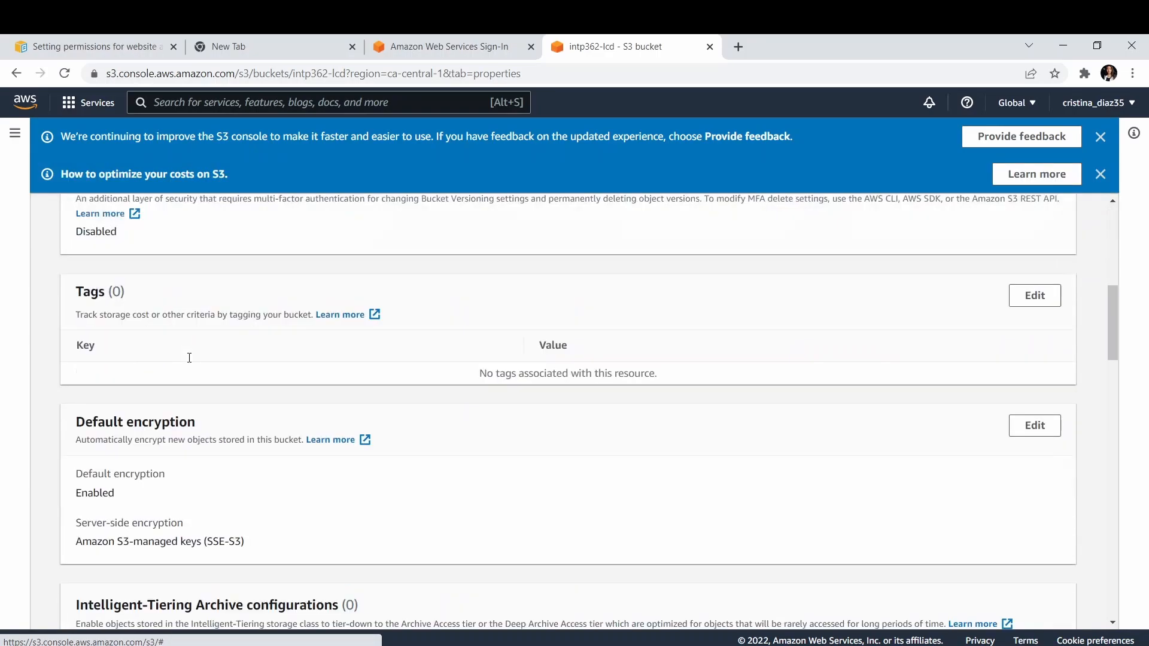
scroll(188, 357, "down", 15)
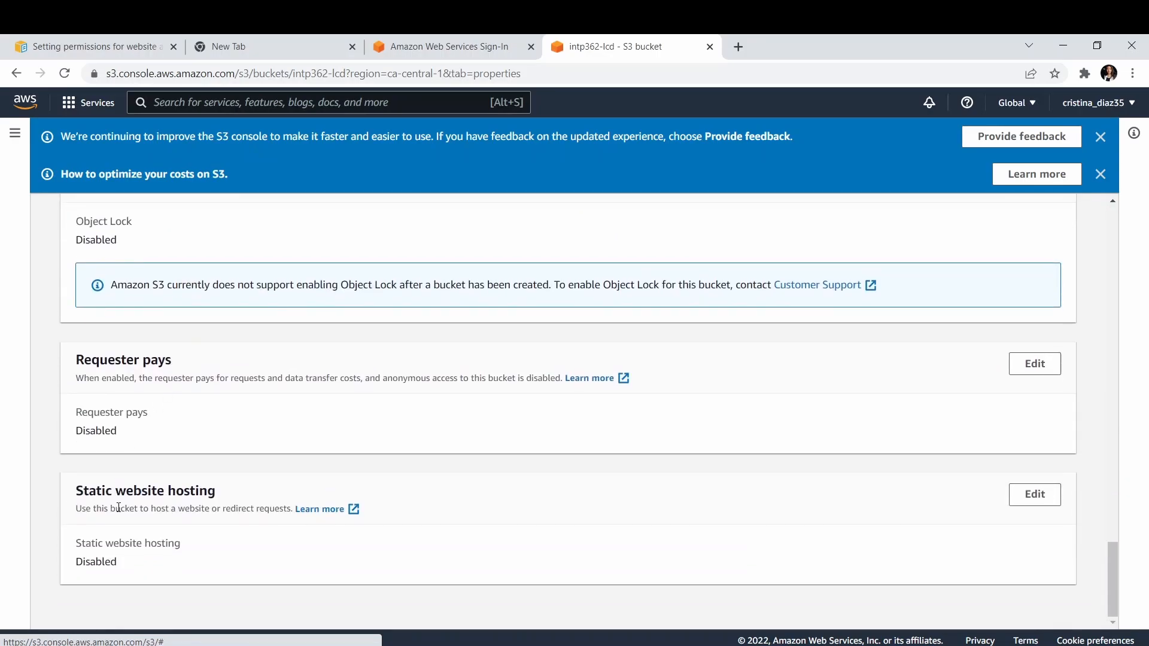
left_click(1033, 494)
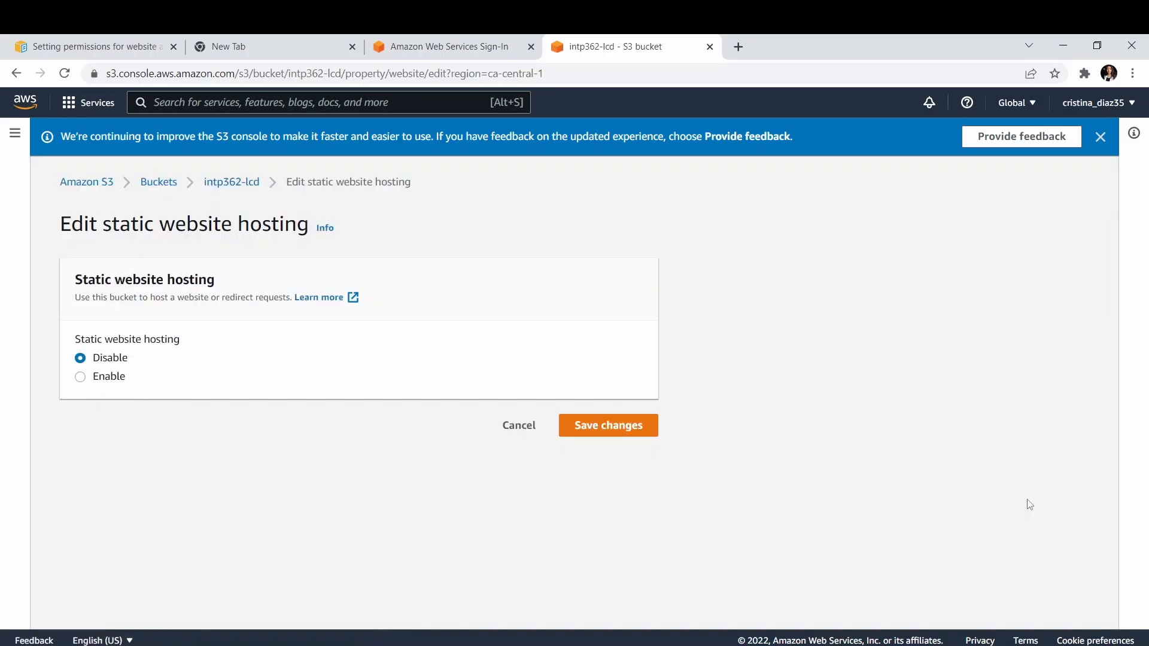
left_click(109, 386)
scroll(108, 387, "down", 3)
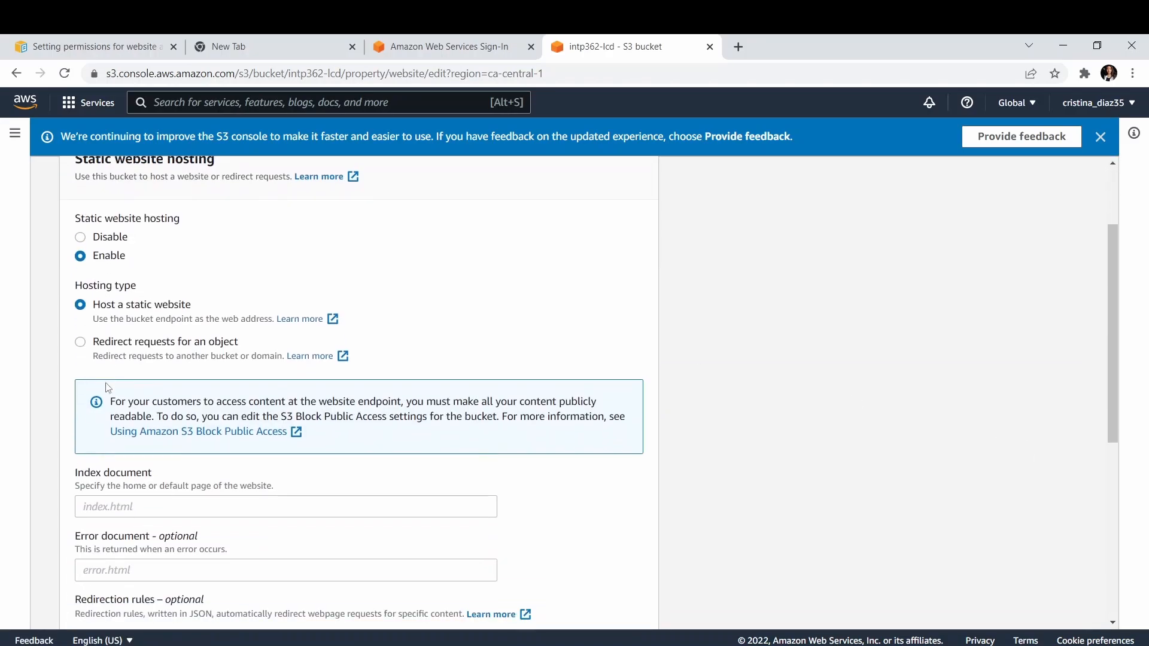
Set index.html as the index document, leave the error document empty, and save the static website hosting settings.
left_click(131, 419)
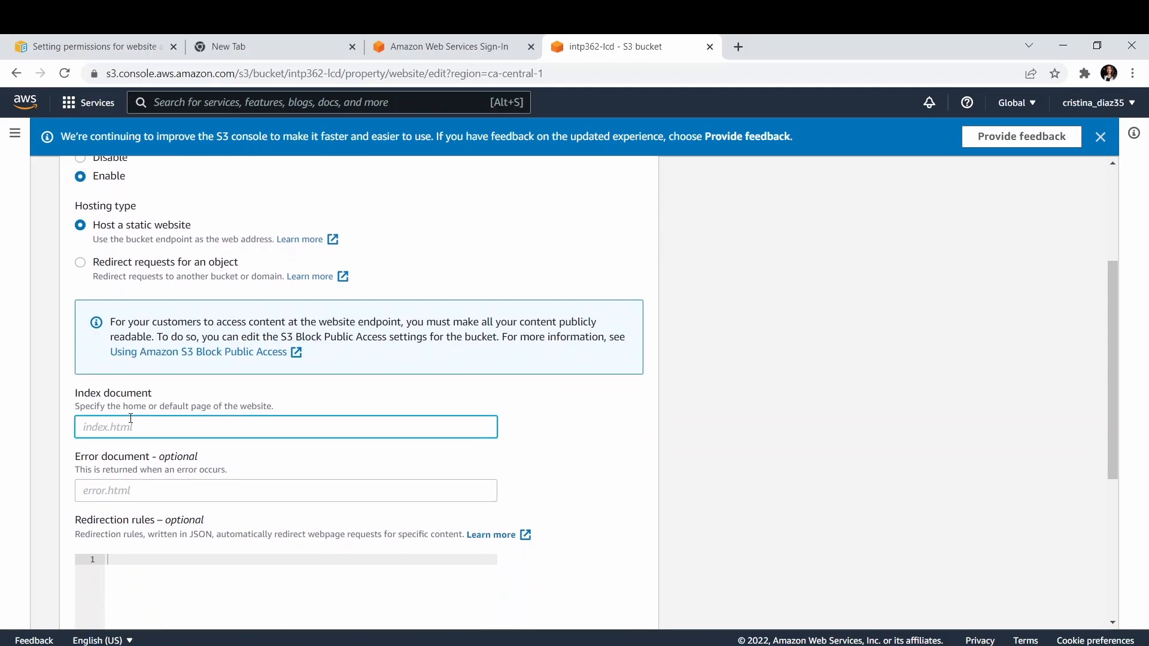
type("index.html")
scroll(131, 418, "down", 2)
left_click(178, 347)
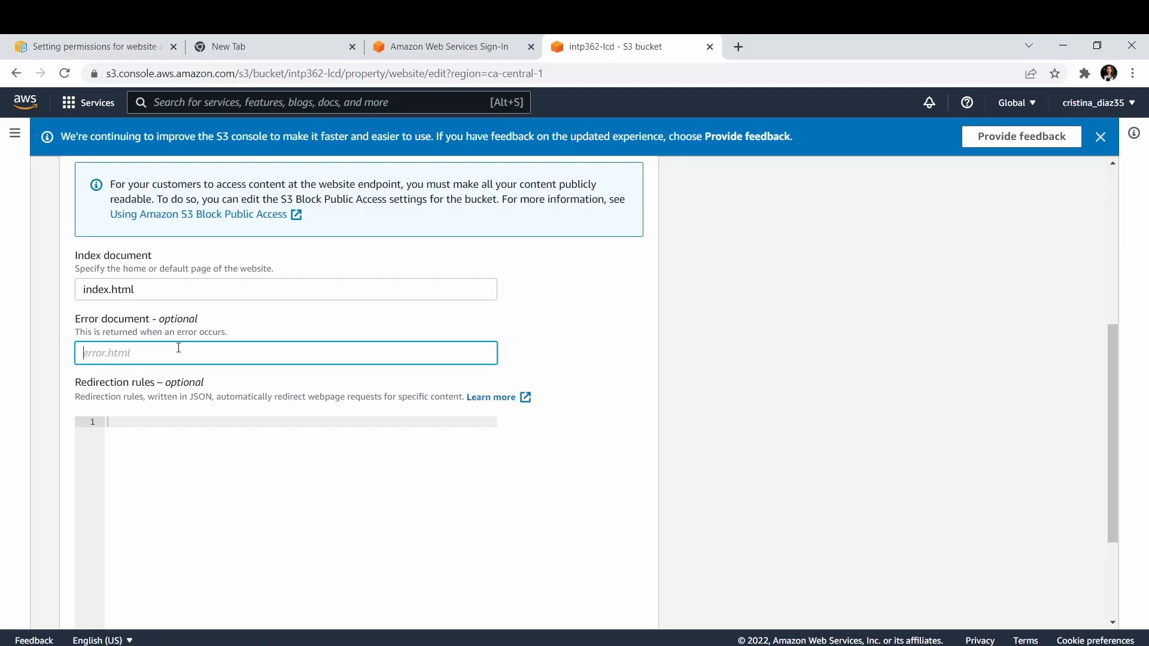
scroll(178, 348, "down", 3)
left_click(580, 604)
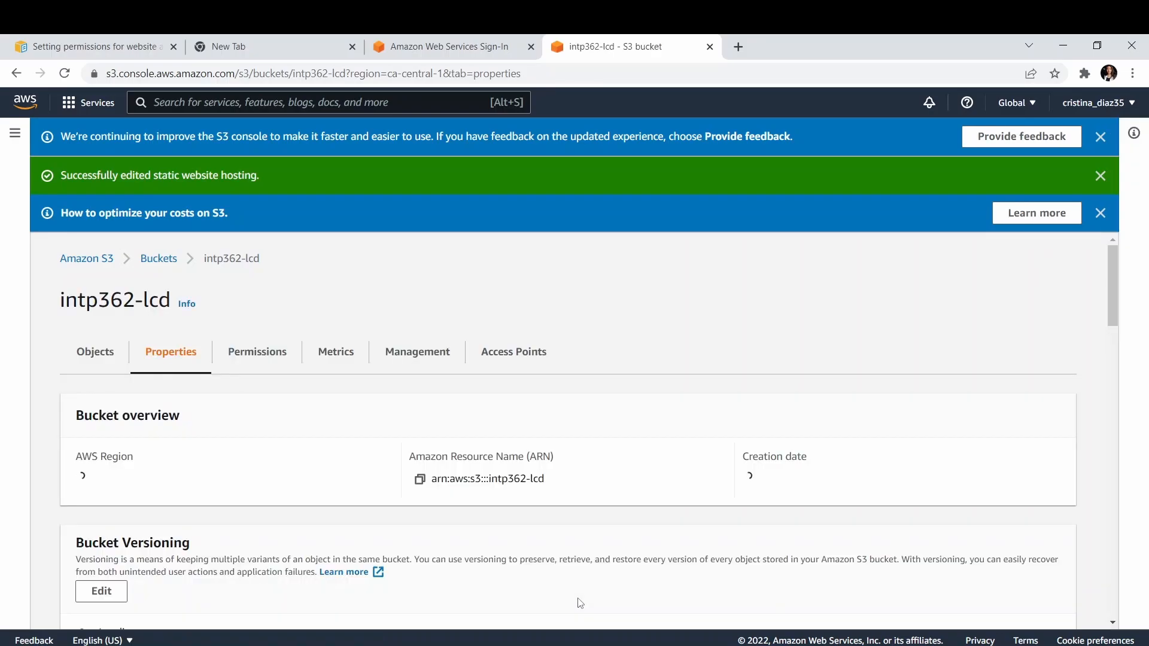
Turn off Block all public access in the bucket's permissions and save the change, entering "confirm" to approve it.
left_click(258, 356)
scroll(260, 359, "down", 5)
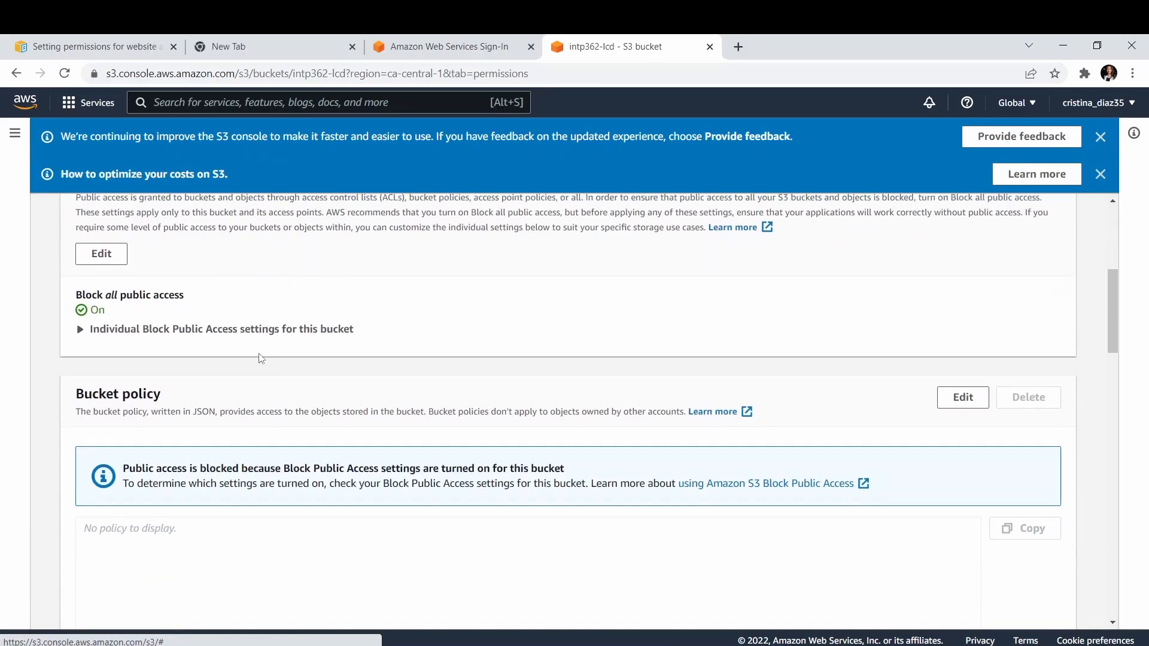
scroll(260, 358, "up", 2)
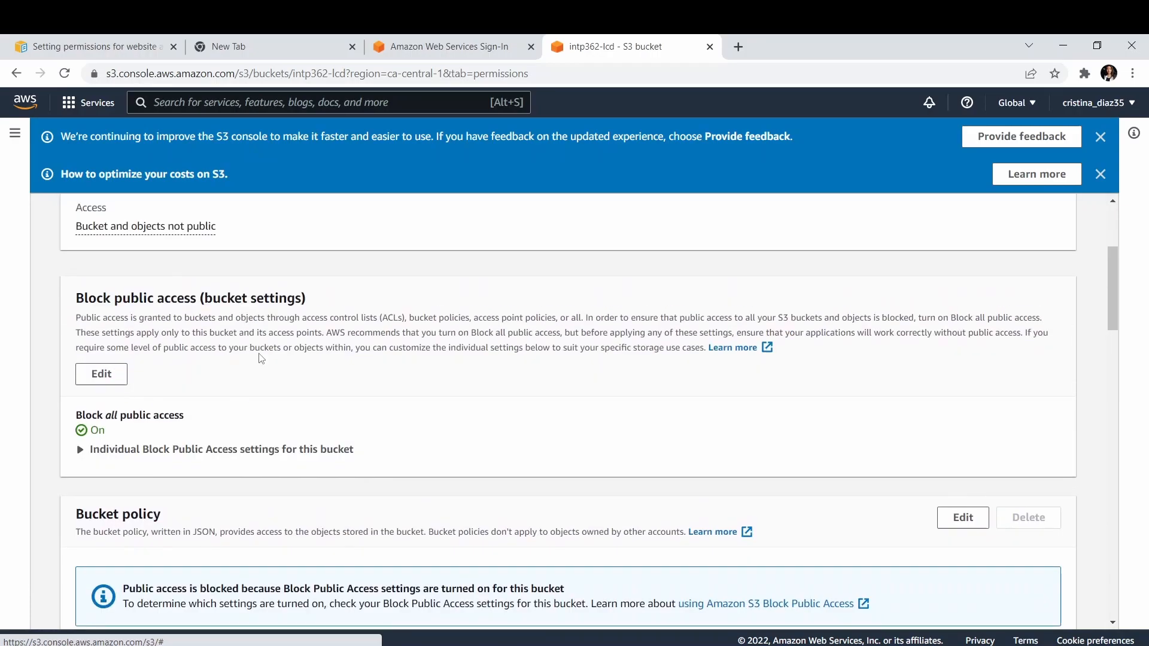
scroll(261, 354, "up", 1)
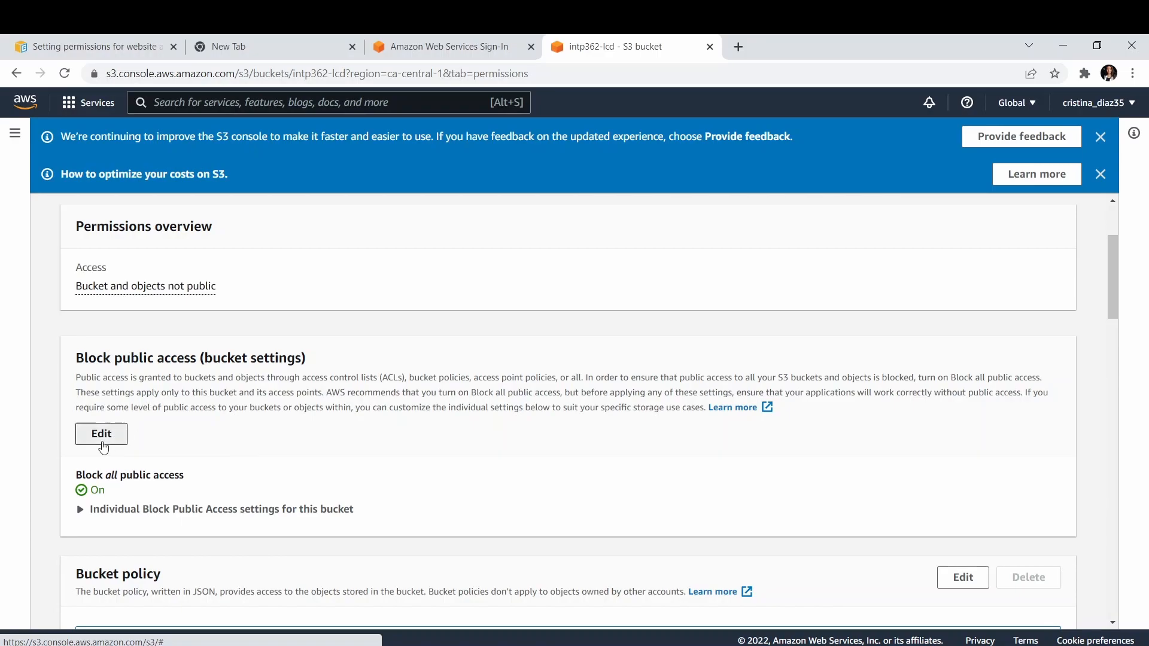
left_click(105, 438)
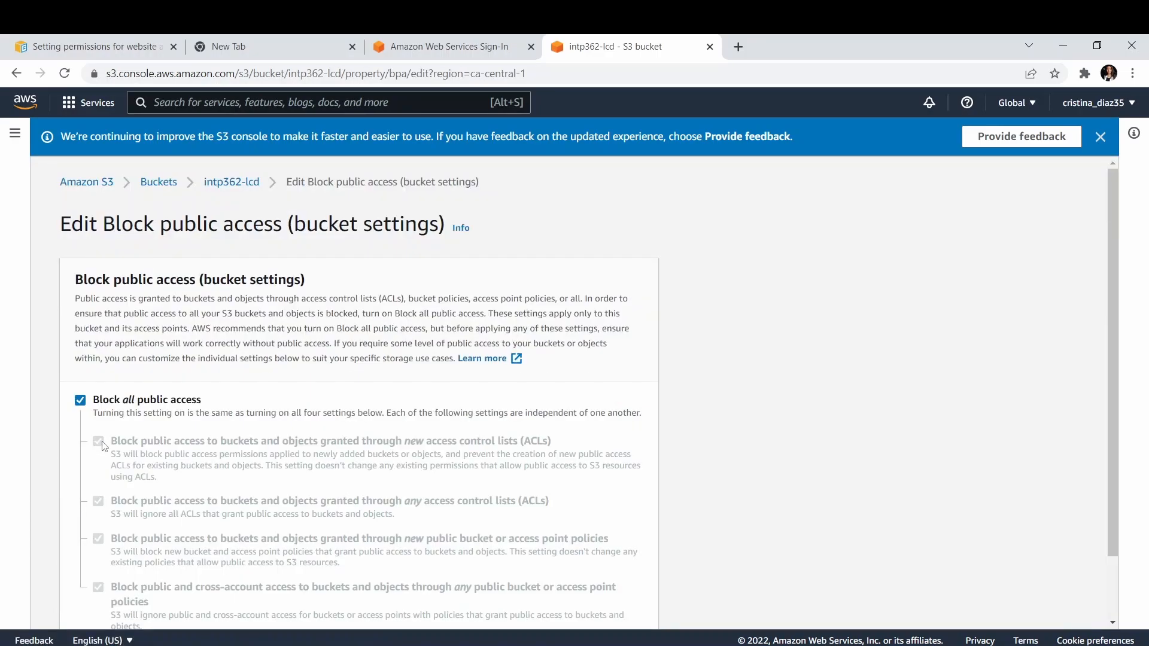
left_click(81, 399)
scroll(82, 401, "down", 2)
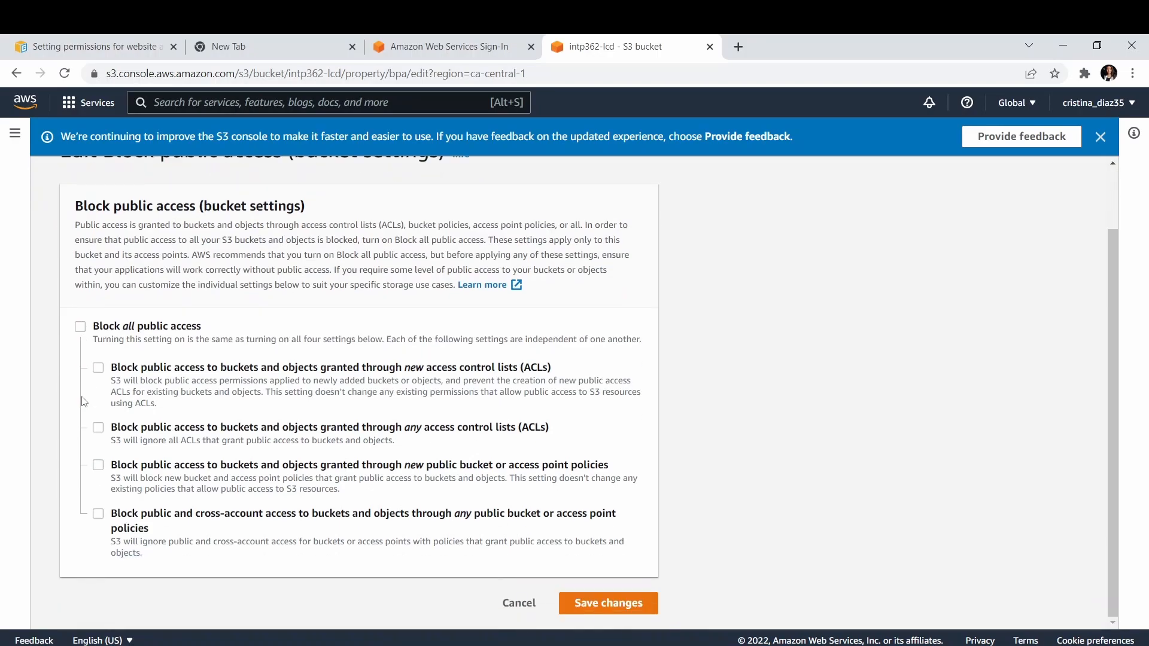
left_click(608, 603)
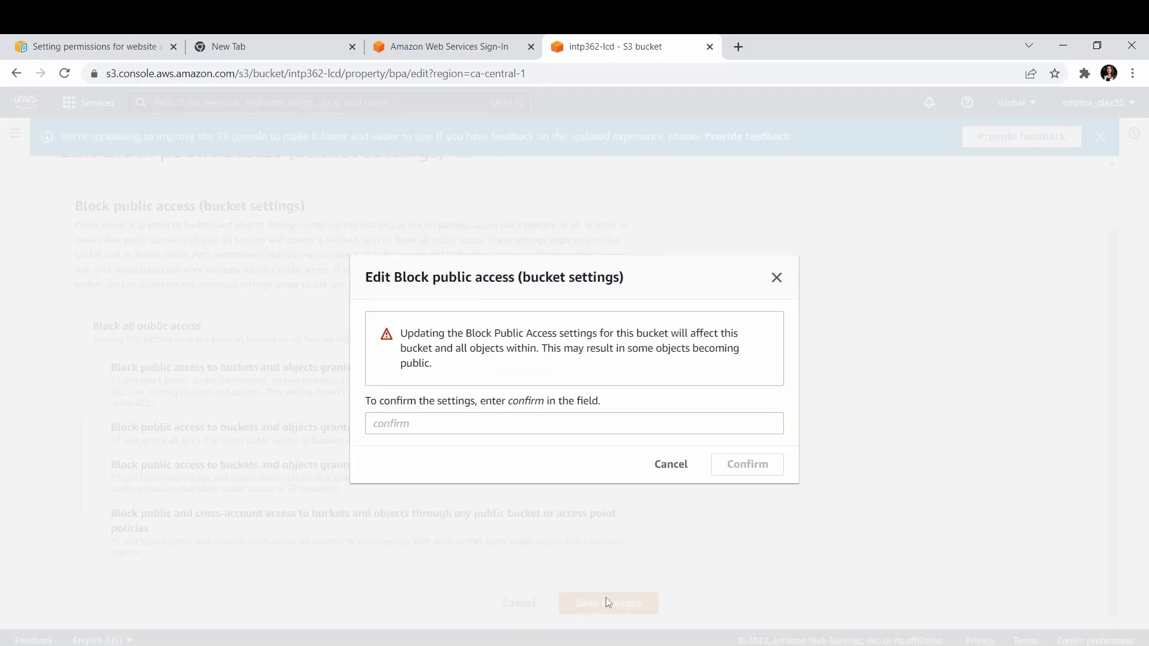
type("confirm")
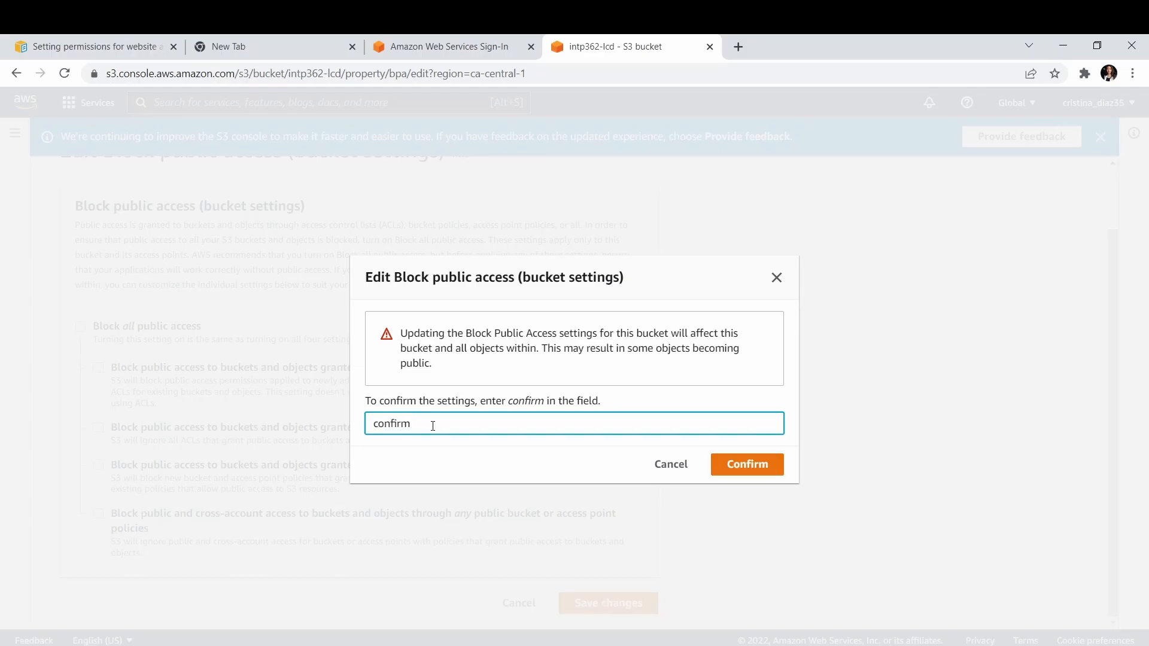
left_click(744, 472)
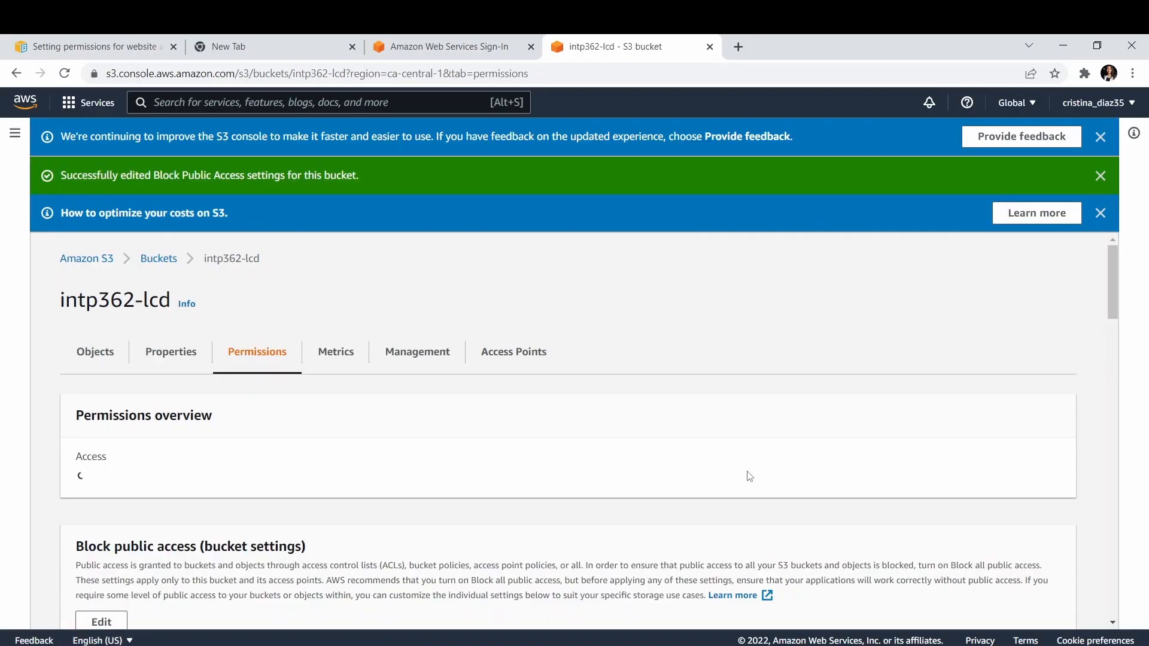
Copy the full PublicReadGetObject example bucket policy from the AWS documentation page on setting permissions for website access.
scroll(459, 454, "down", 5)
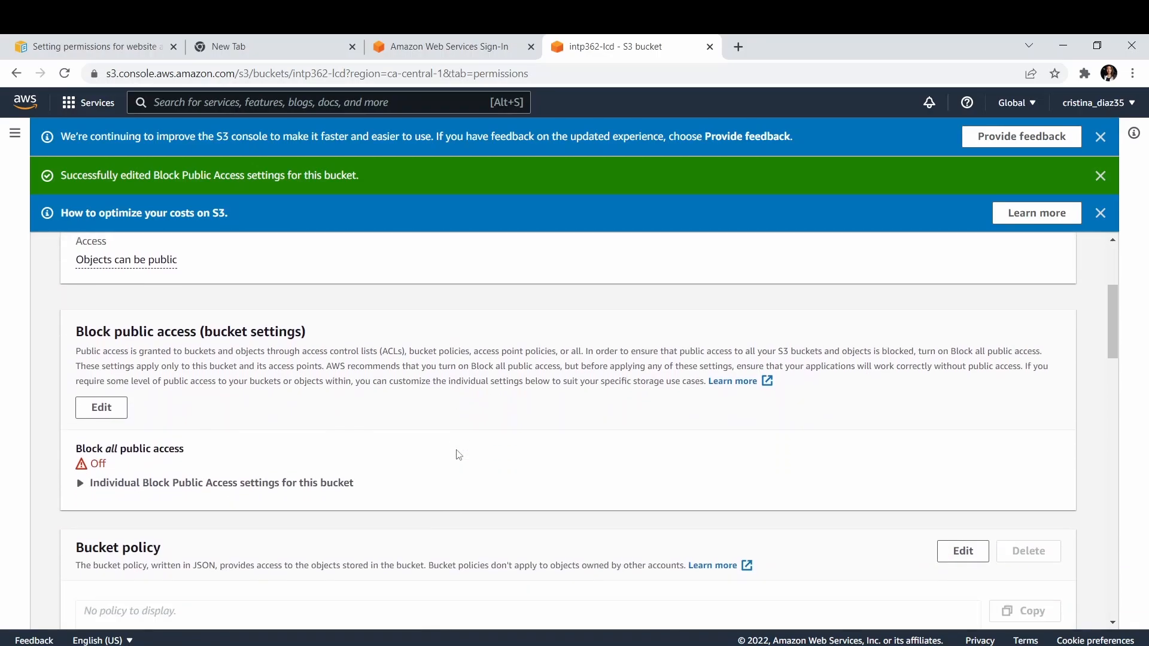
scroll(459, 455, "down", 1)
left_click(385, 481)
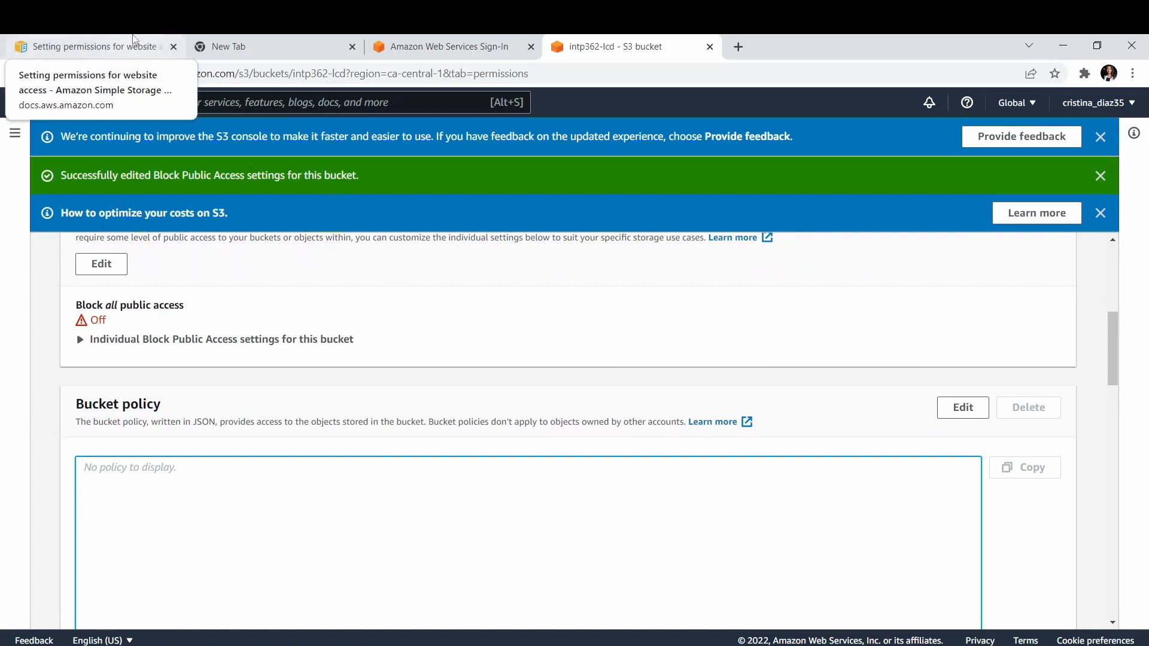
left_click(134, 41)
left_click(505, 490)
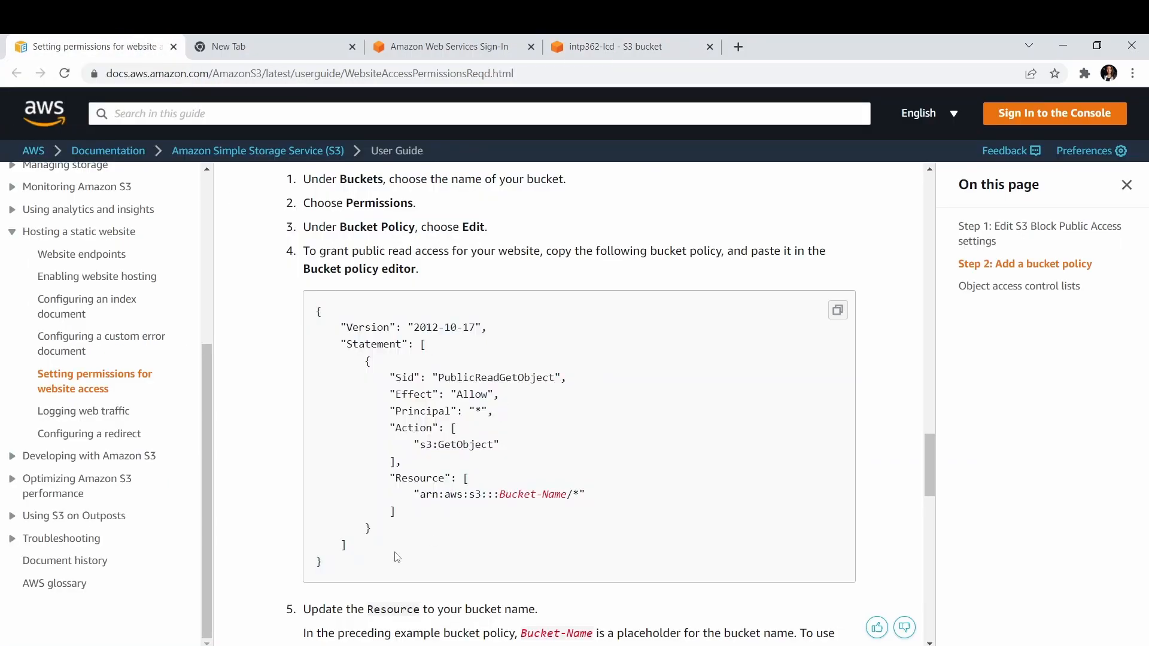
left_click_drag(336, 567, 311, 323)
key("ctrl+c")
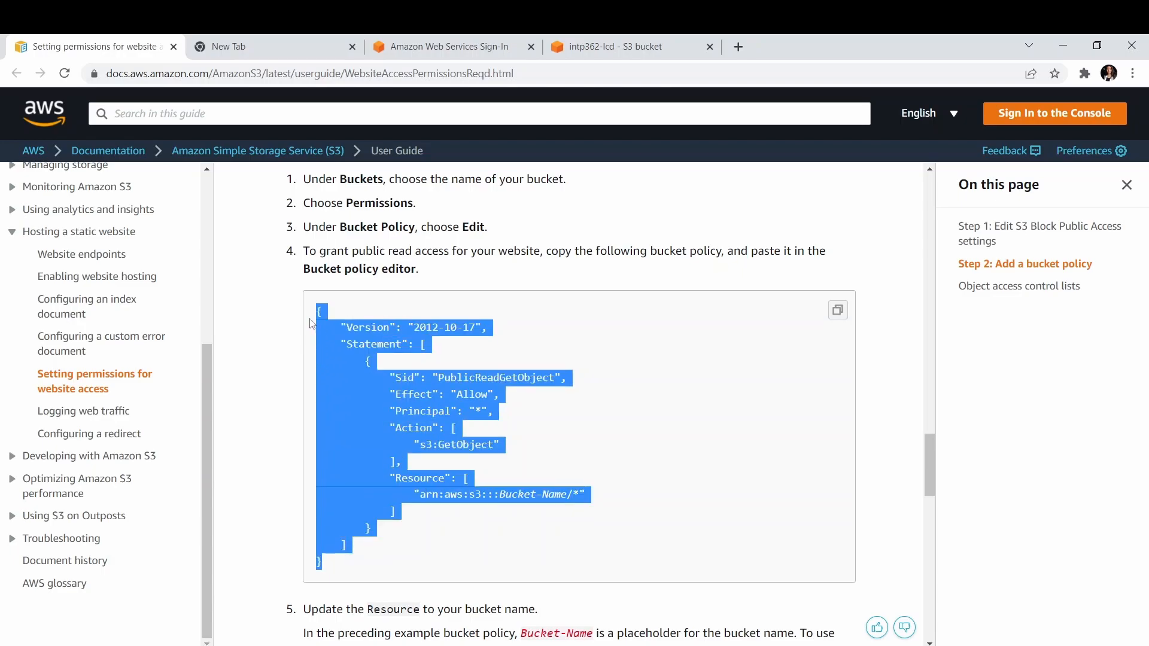
Open the intp362-lcd bucket policy for editing and replace its default statement with the copied public-read policy.
left_click(631, 43)
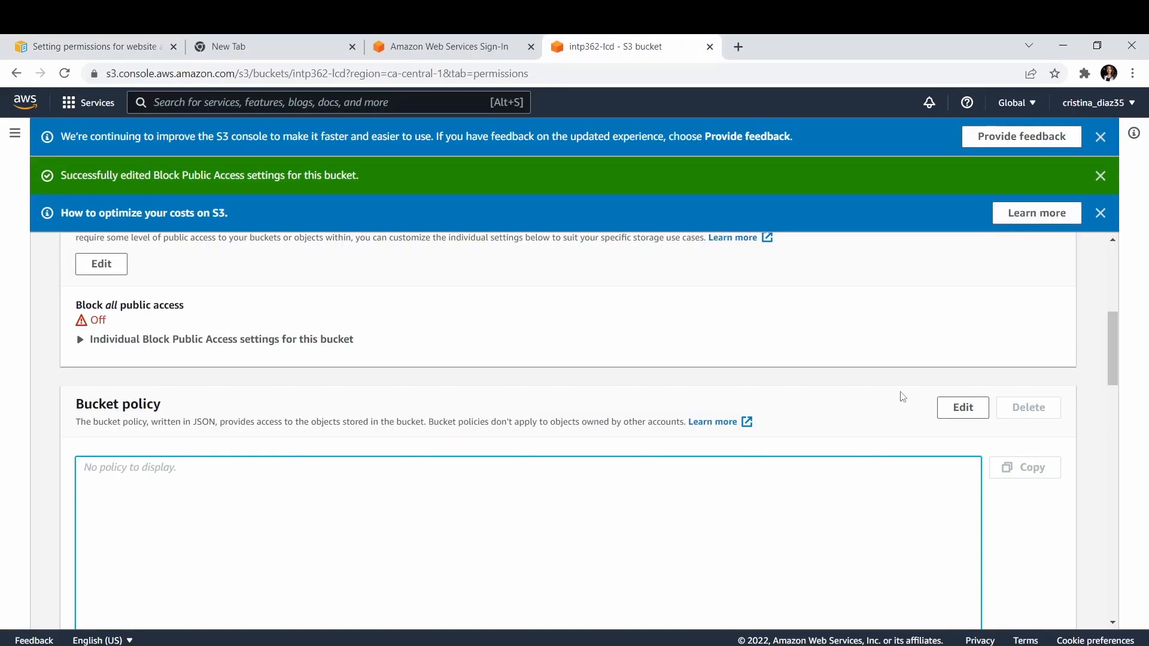
left_click(963, 407)
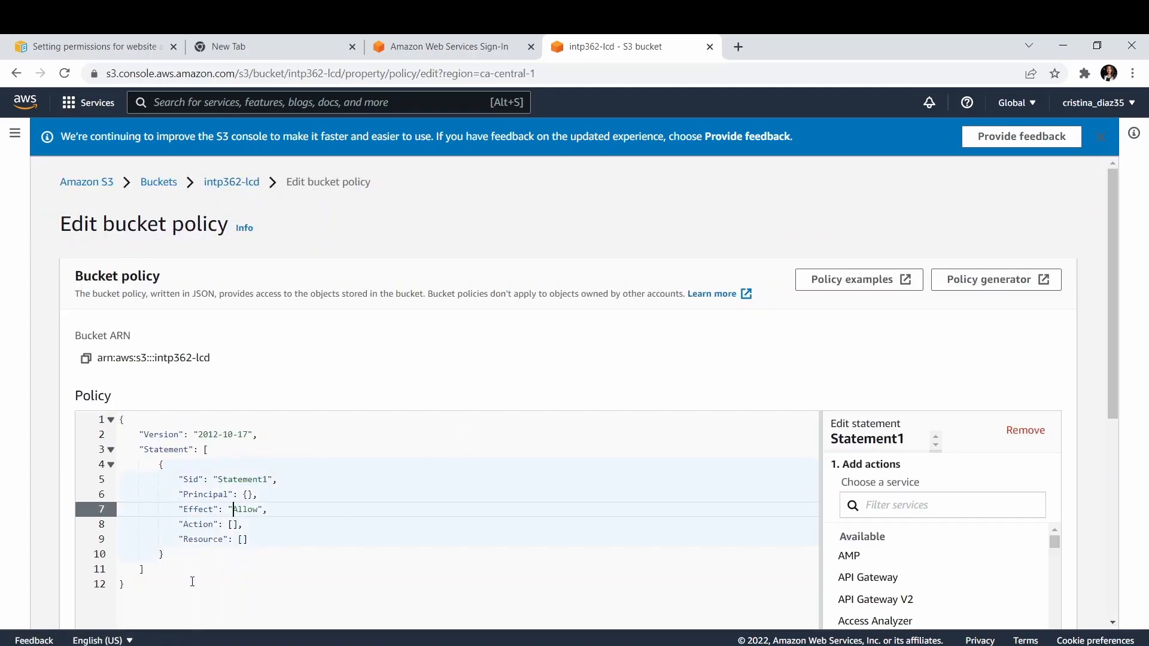
left_click(168, 578)
left_click_drag(168, 577, 113, 419)
key("Delete")
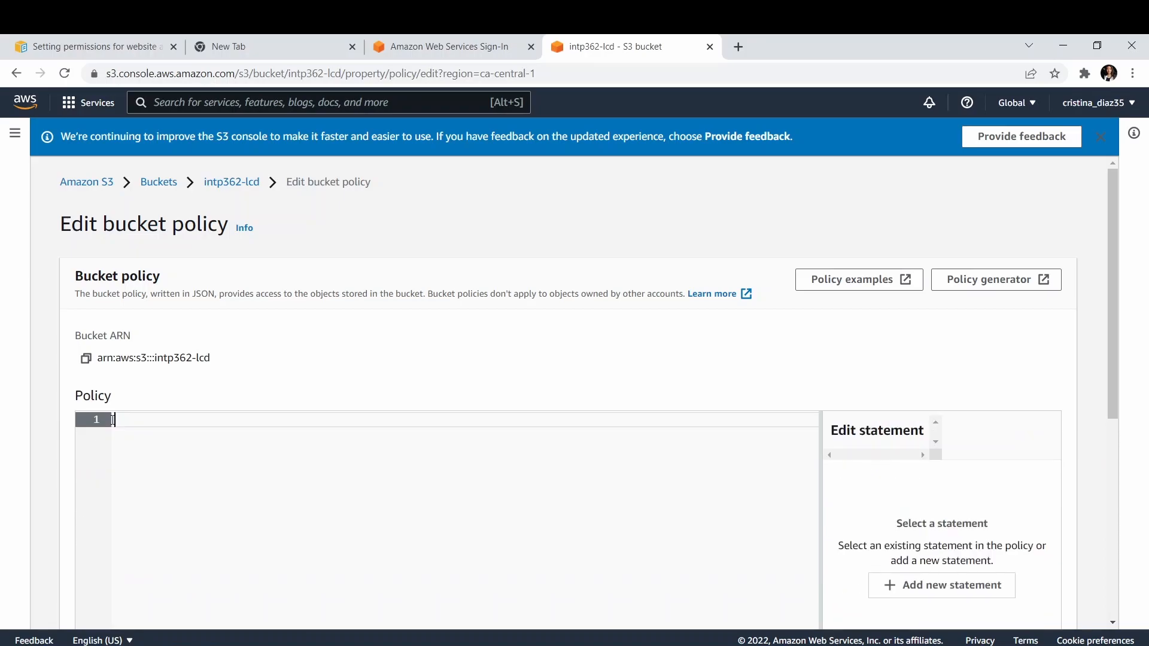
key("ctrl+v")
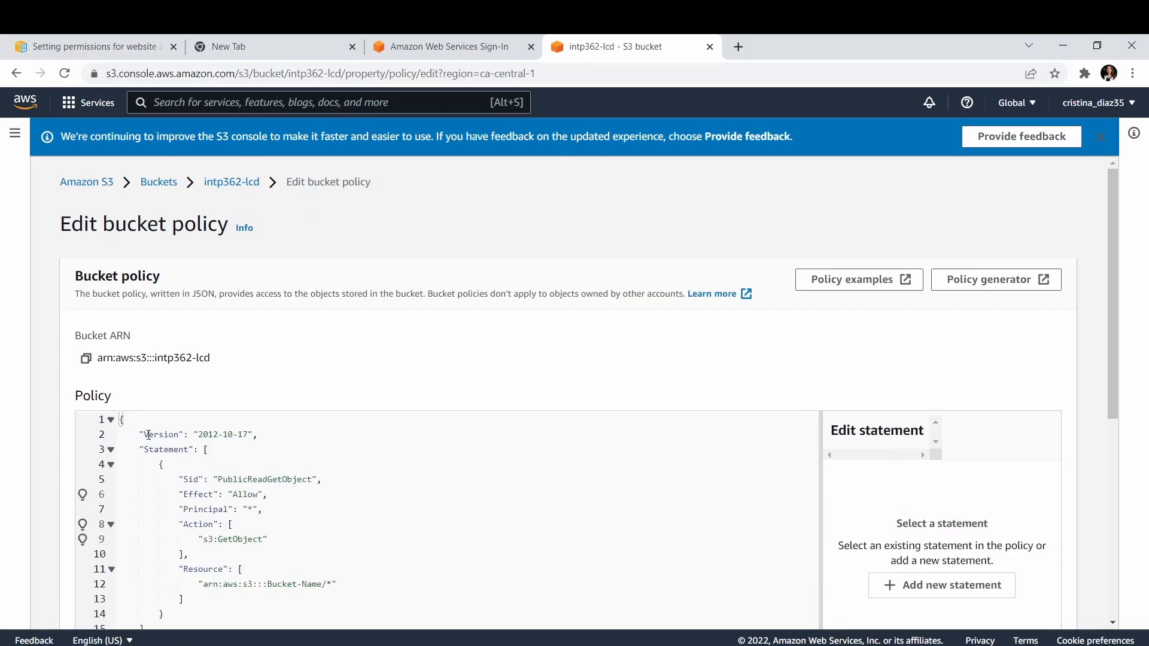
Examine the "Version": "2012-10-17" line of the pasted bucket policy.
scroll(149, 434, "down", 2)
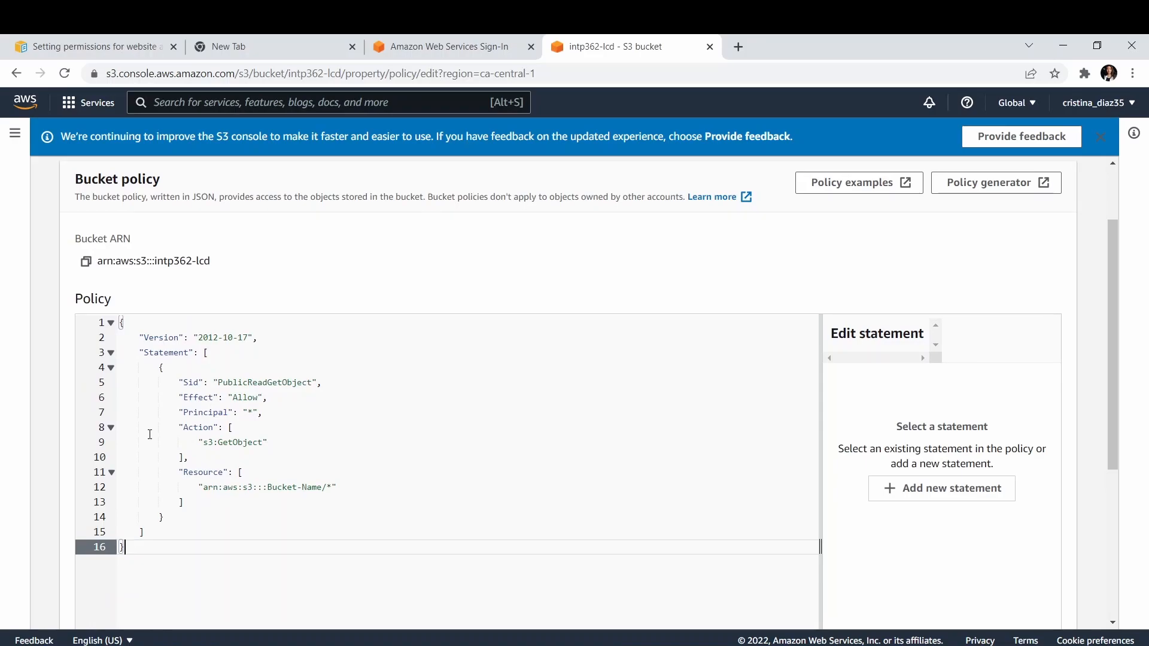
left_click_drag(257, 336, 139, 337)
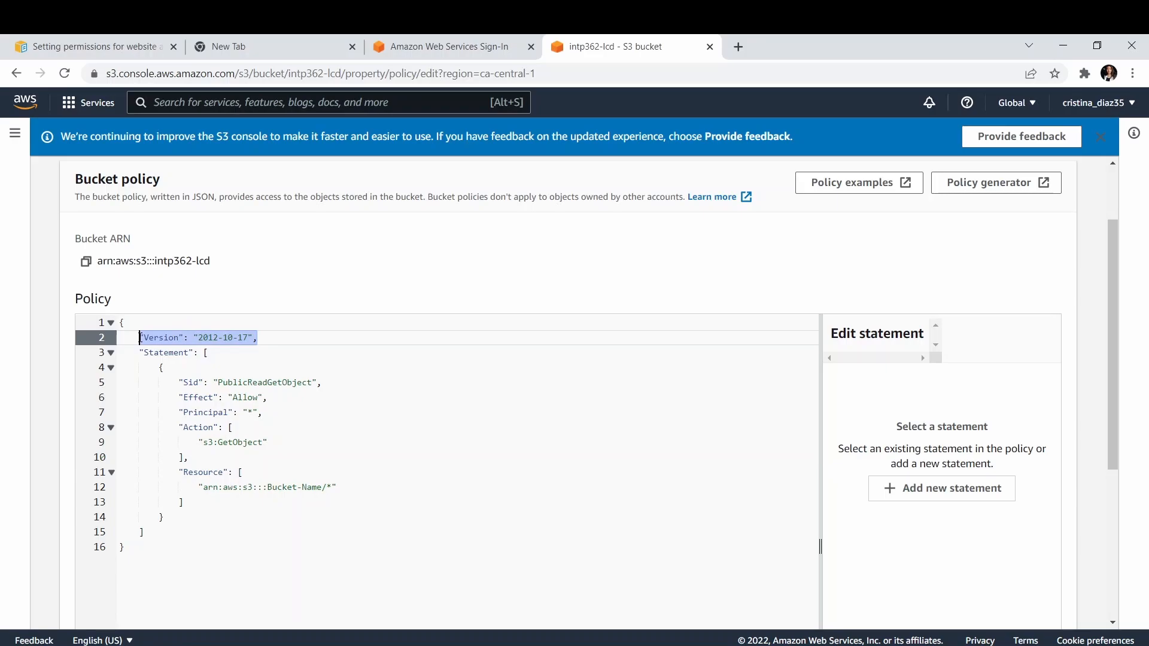
left_click(140, 337)
left_click_drag(140, 337, 262, 332)
left_click(269, 345)
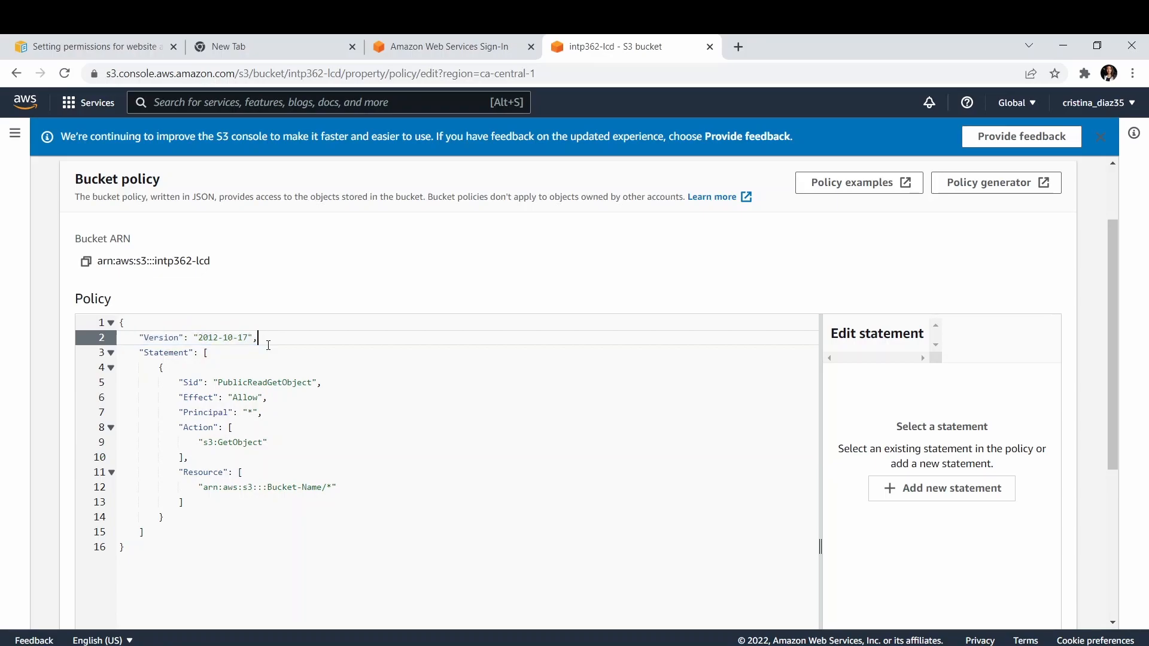
left_click_drag(280, 334, 141, 338)
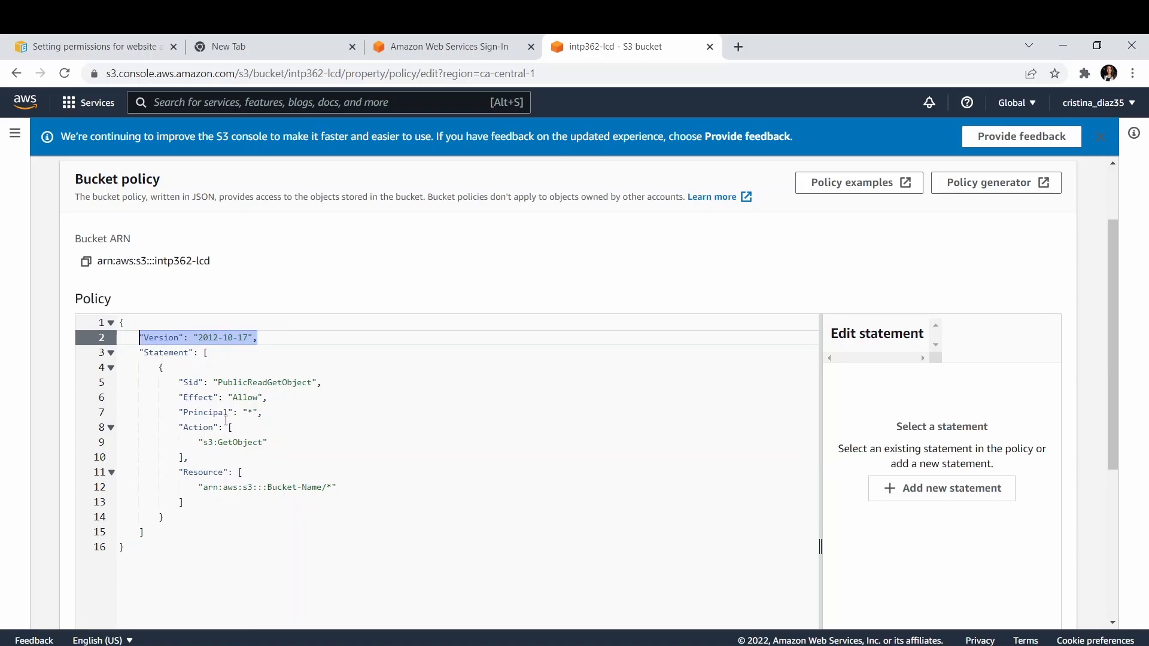
Replace the Bucket-Name placeholder in the policy's Resource ARN with intp362-lcd, copied from the bucket ARN.
scroll(226, 420, "down", 1)
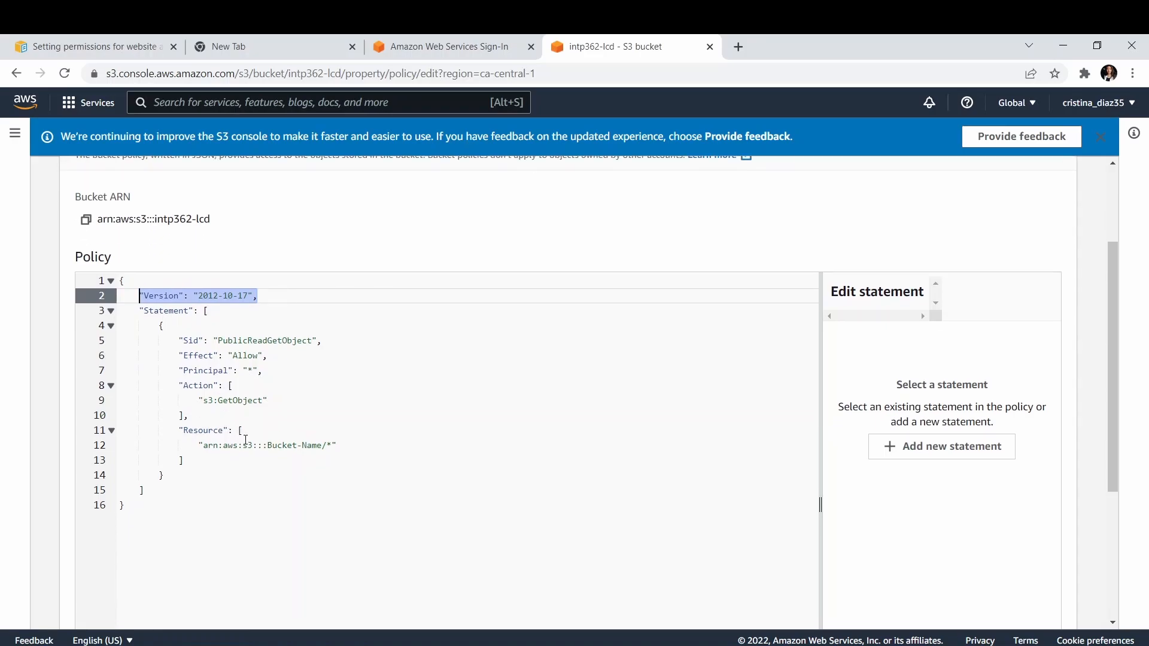
left_click_drag(322, 445, 268, 445)
scroll(273, 449, "up", 1)
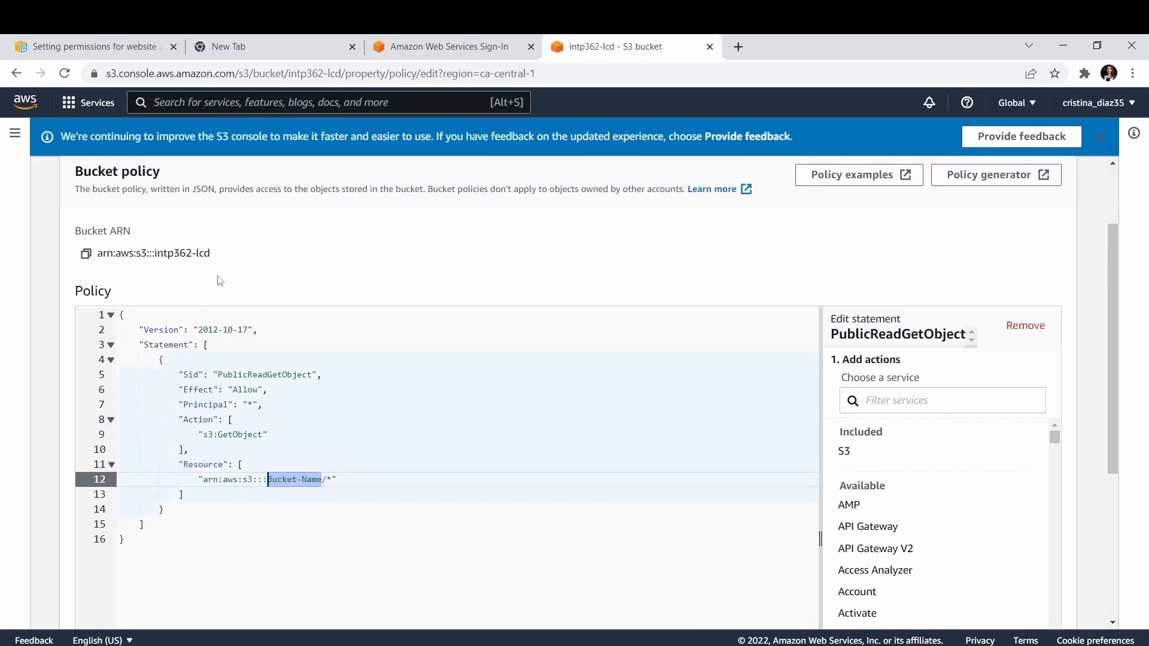
left_click_drag(211, 254, 157, 259)
key("ctrl+c")
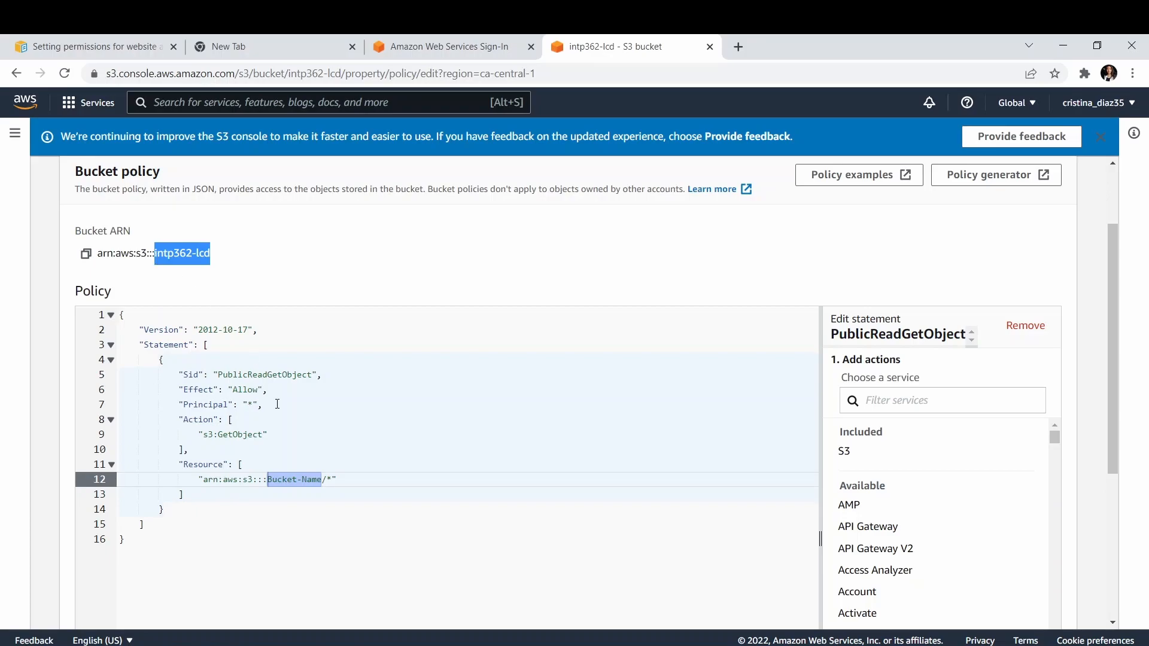
left_click(323, 482)
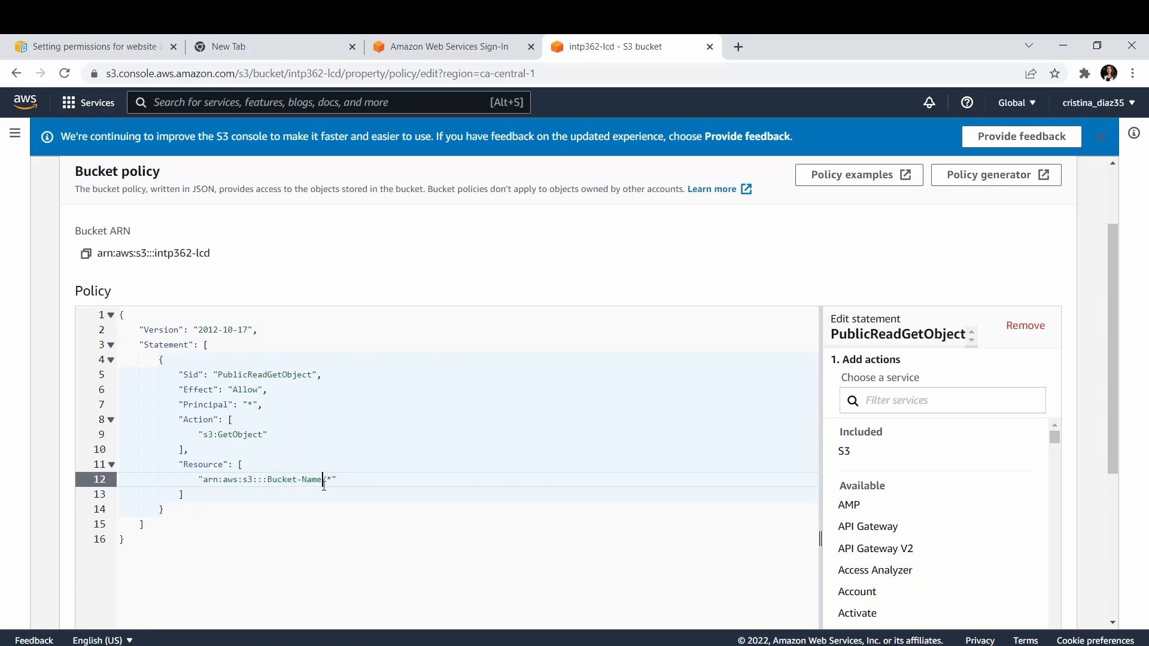
left_click_drag(323, 482, 267, 482)
key("ctrl+v")
Save the edited bucket policy and look over the bucket's permissions page.
scroll(649, 392, "down", 5)
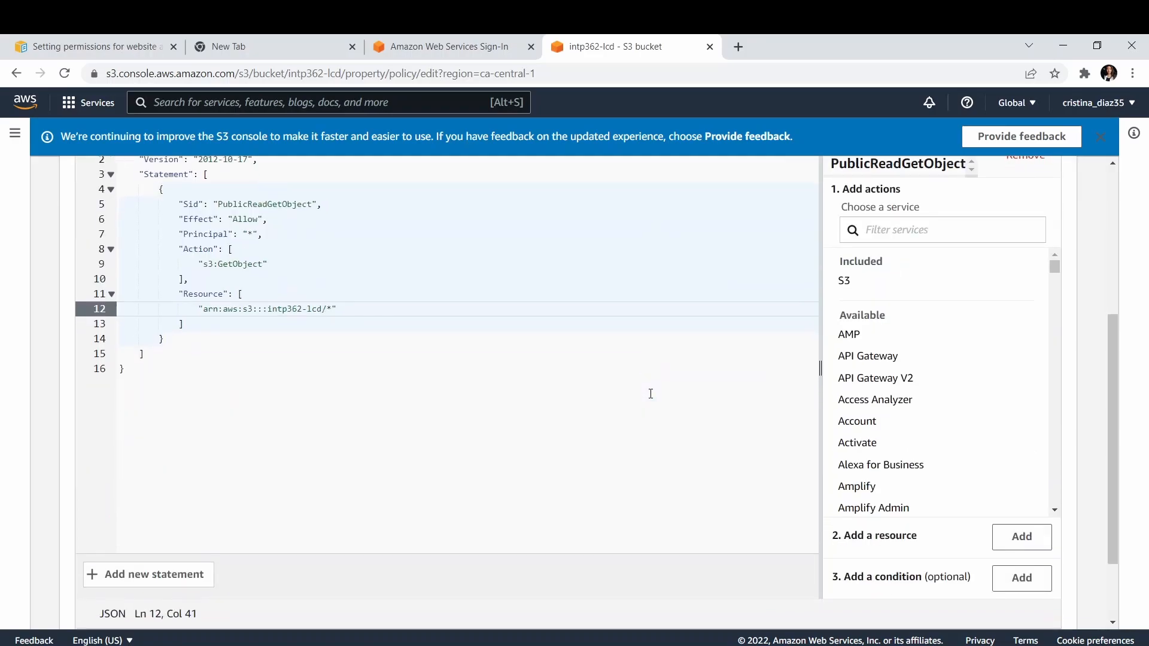
left_click(996, 603)
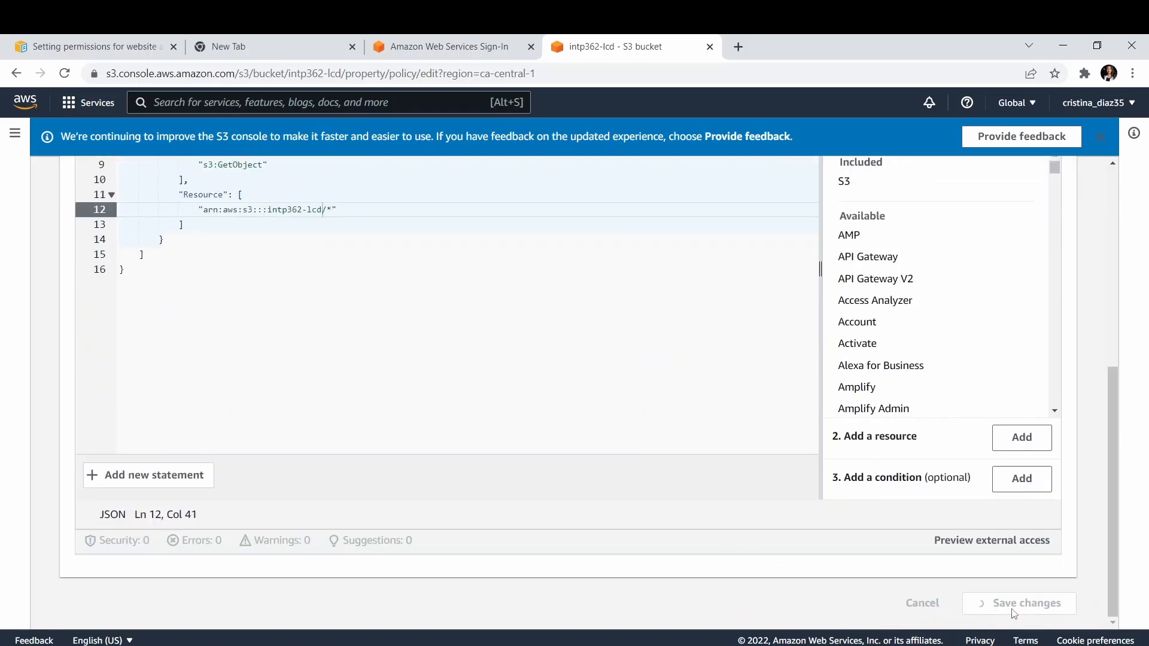
scroll(763, 525, "down", 15)
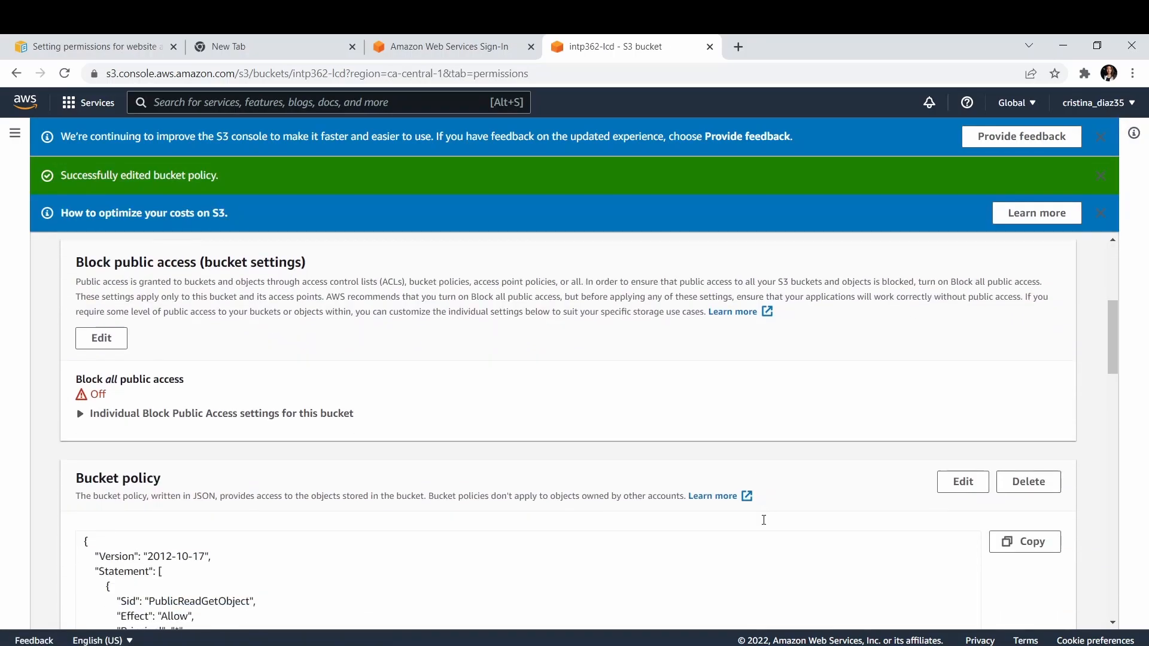
scroll(766, 526, "down", 10)
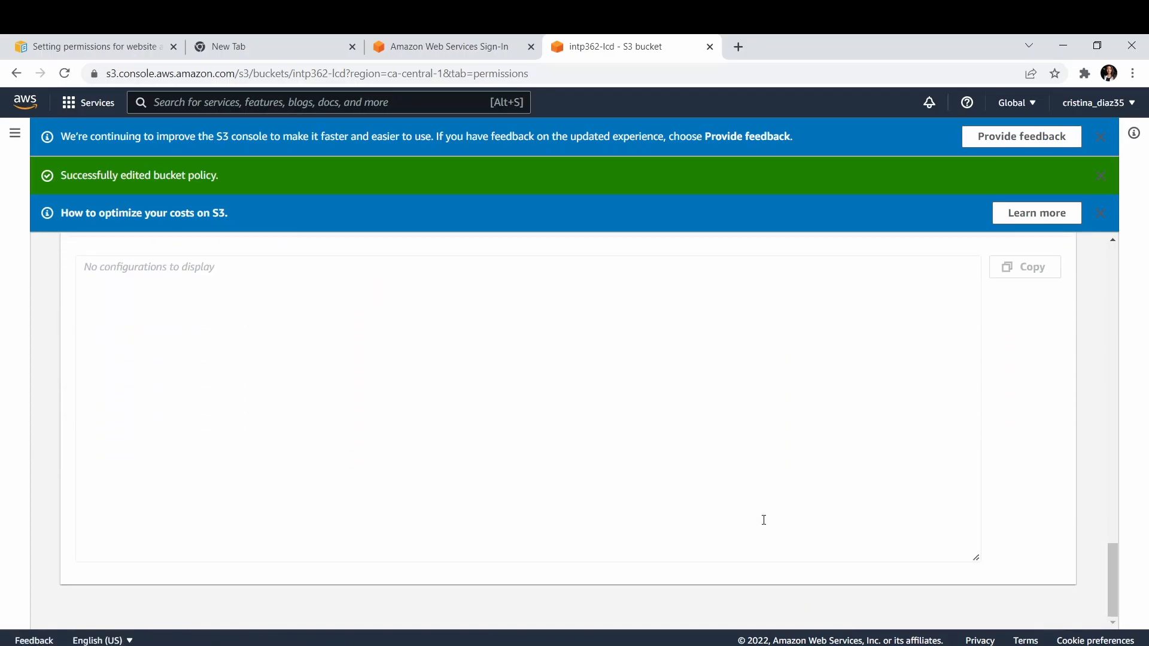
Open the intp362-lcd bucket's website endpoint from the static website hosting section of its properties.
scroll(765, 519, "up", 20)
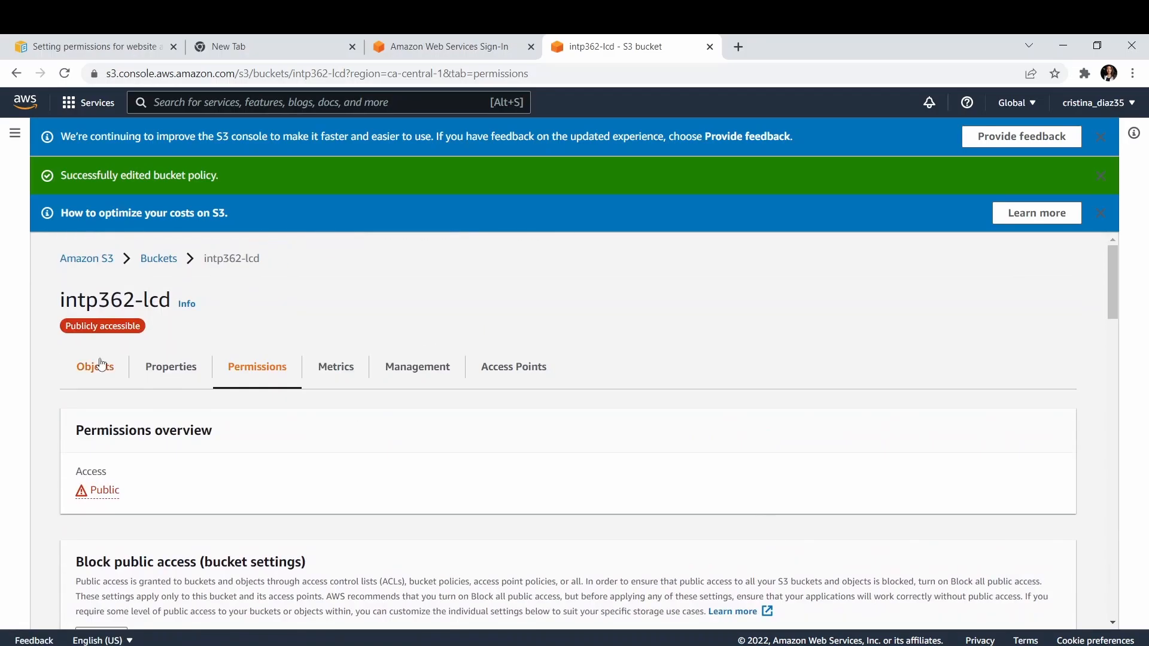
left_click(170, 370)
scroll(180, 379, "down", 6)
scroll(181, 378, "down", 15)
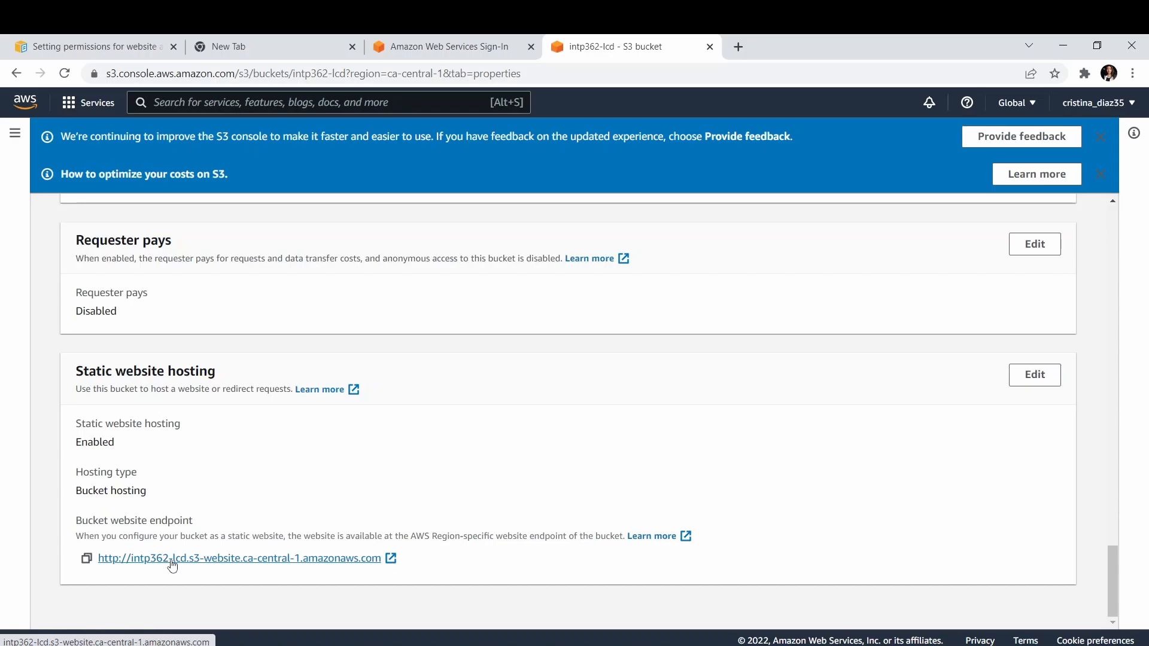
left_click(173, 559)
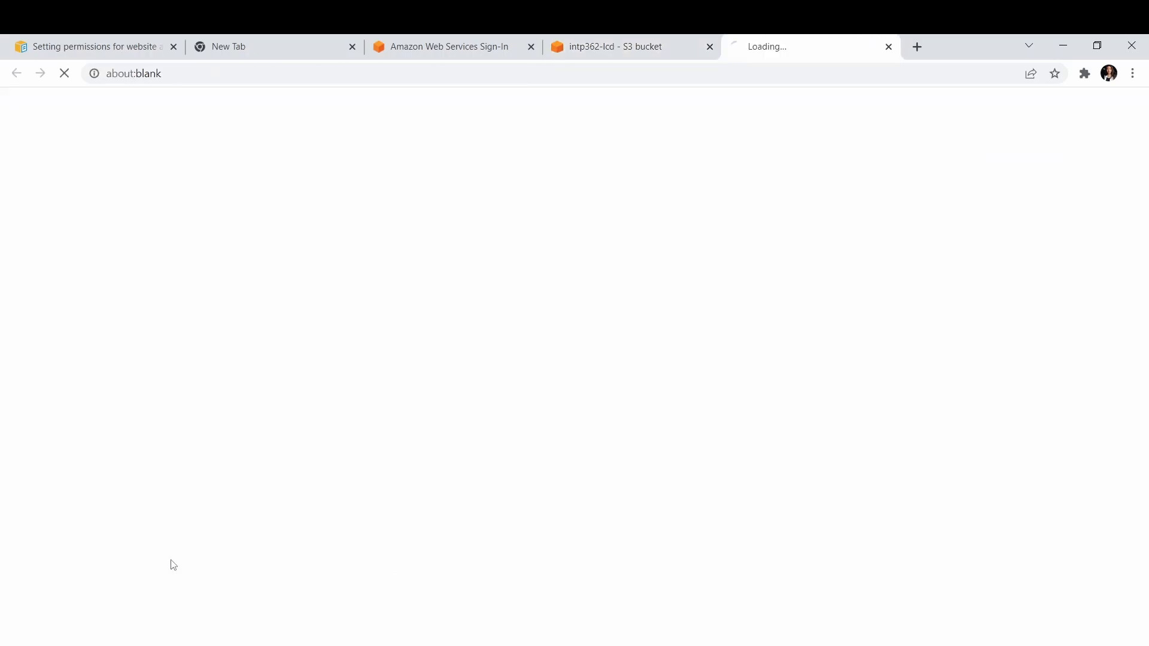
Look over the hosted Bird Sanctuary page, including its banner image and the About Us and Support Us sections.
scroll(578, 258, "down", 6)
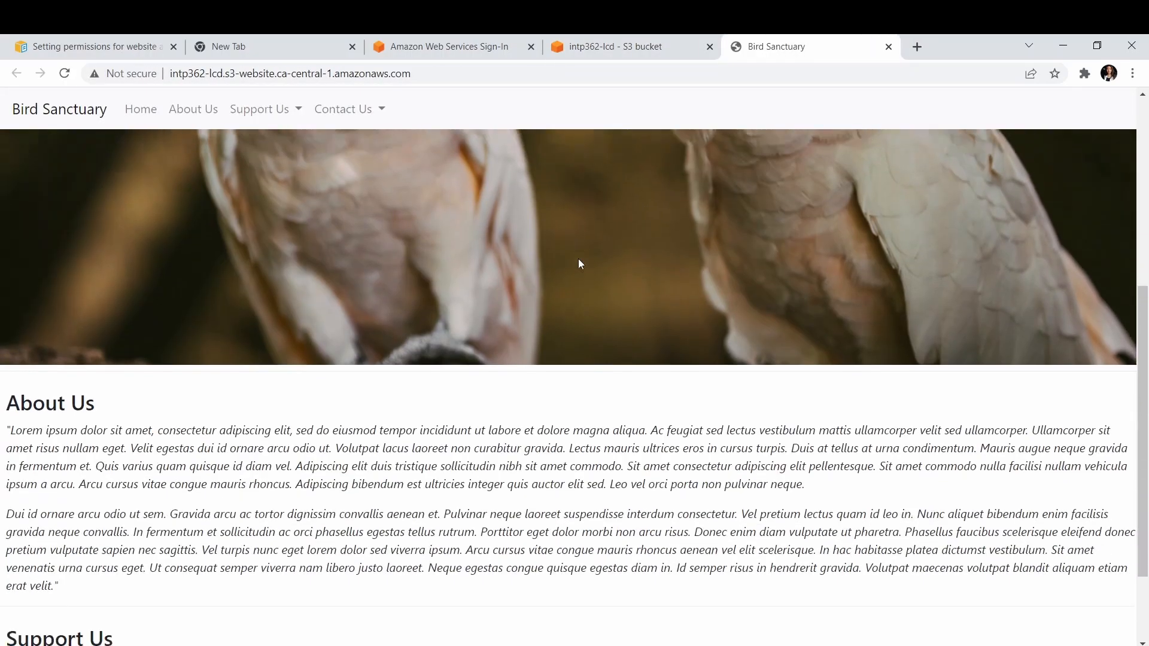
scroll(578, 258, "up", 6)
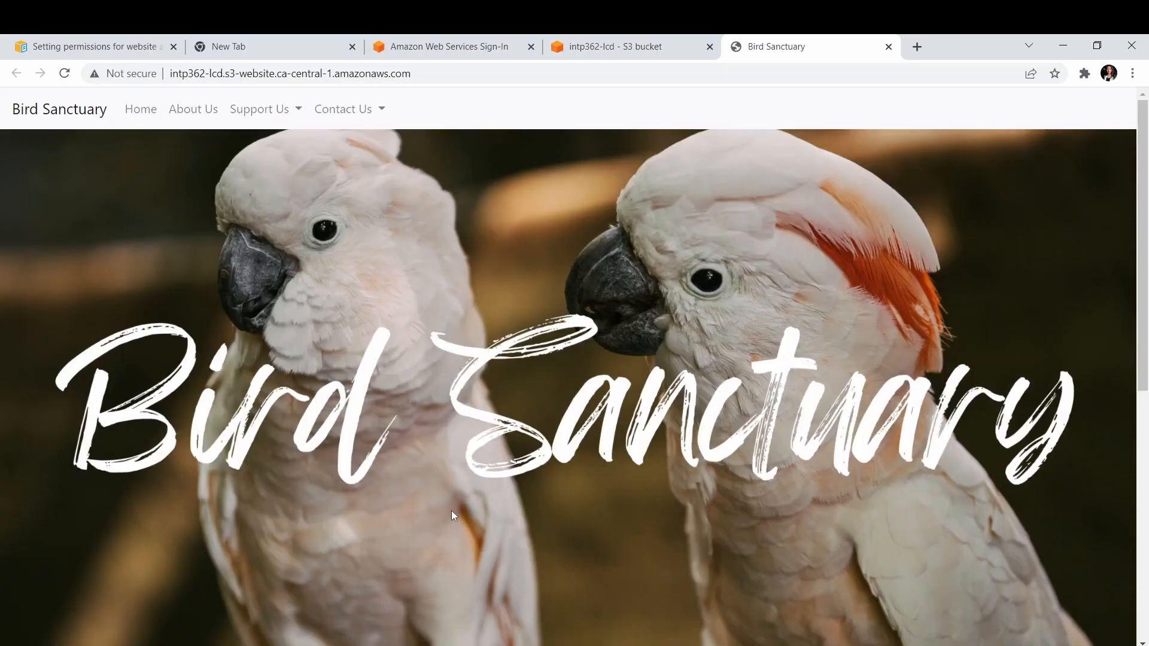
scroll(451, 511, "down", 5)
scroll(451, 511, "down", 2)
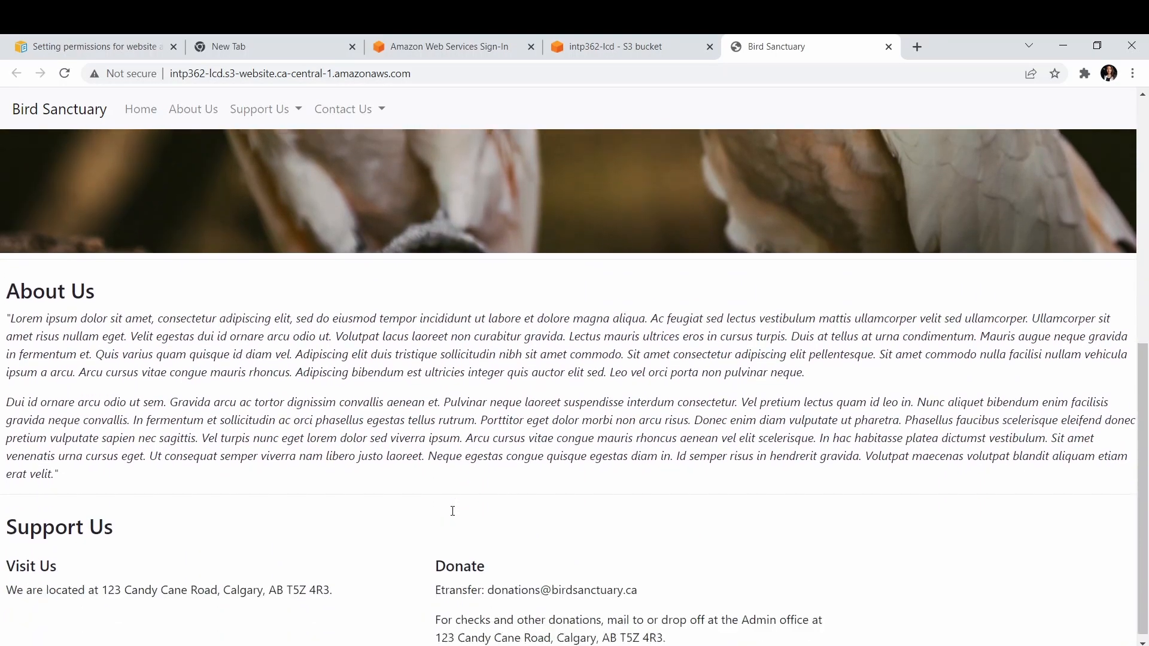
scroll(451, 511, "up", 7)
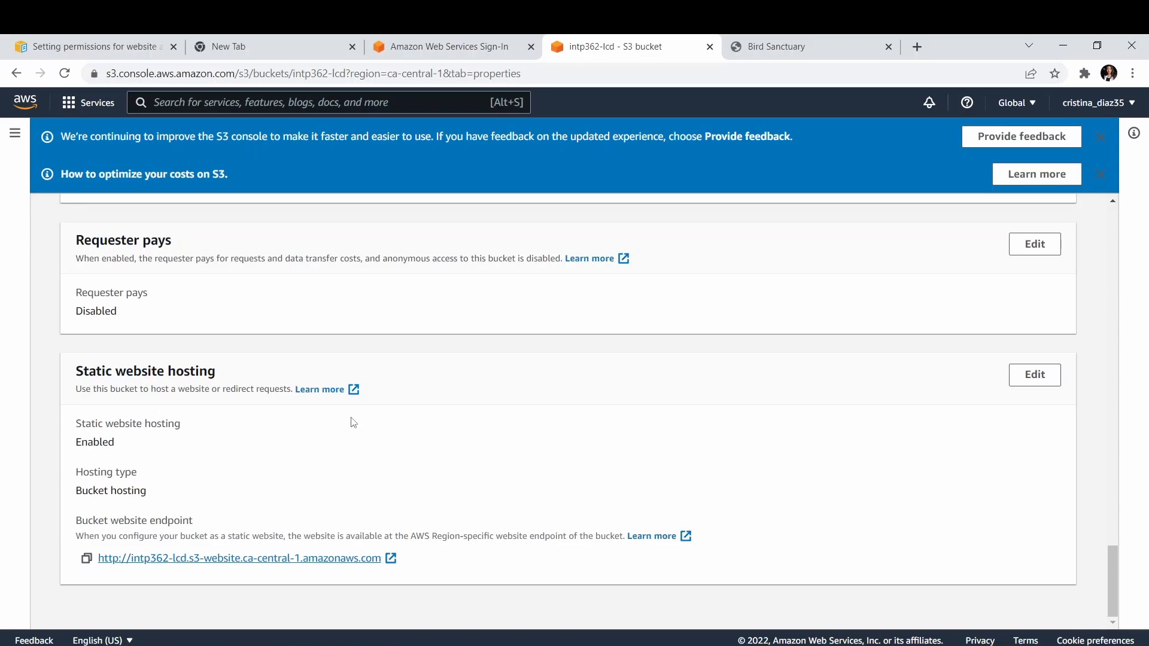
Switch to the Topology.jpeg architecture diagram in Photos.
left_click(502, 645)
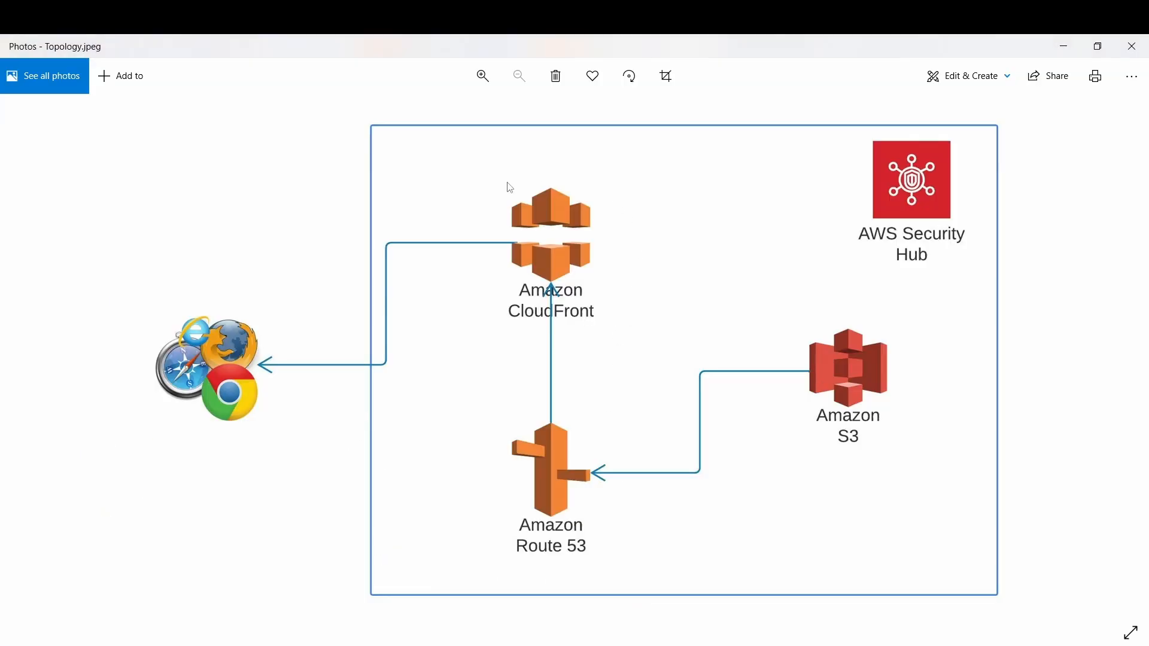